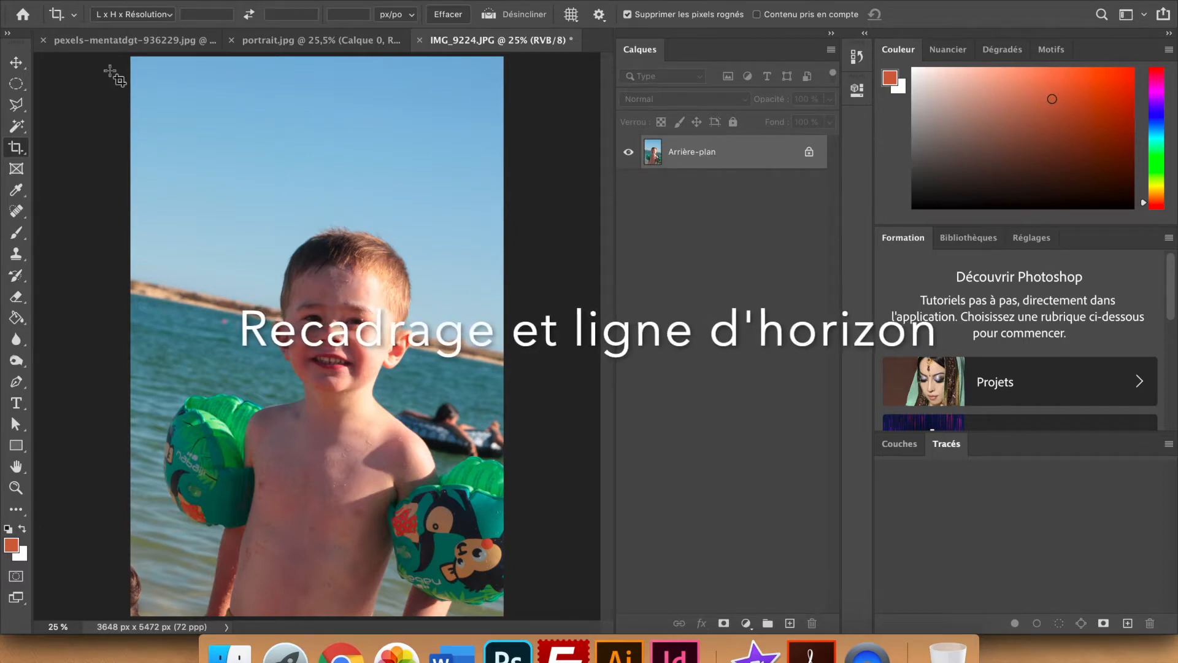
Select the Crop tool and examine its ratio presets, size fields, resolution units and additional settings.
right_click(15, 148)
left_click(106, 148)
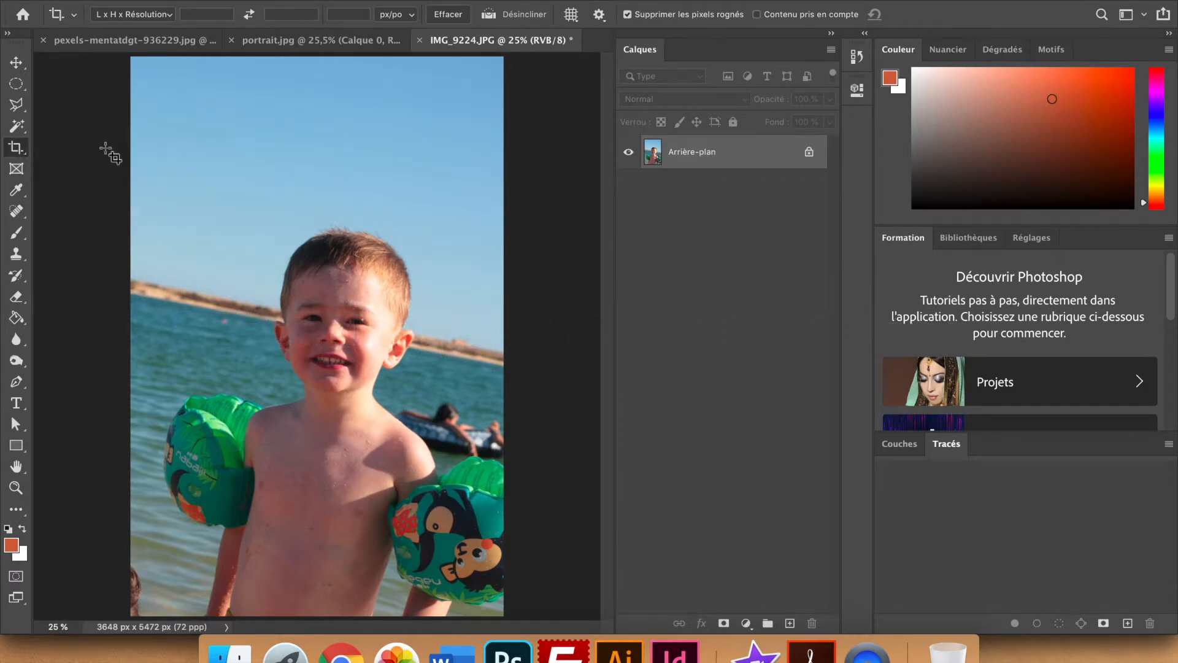
left_click(163, 15)
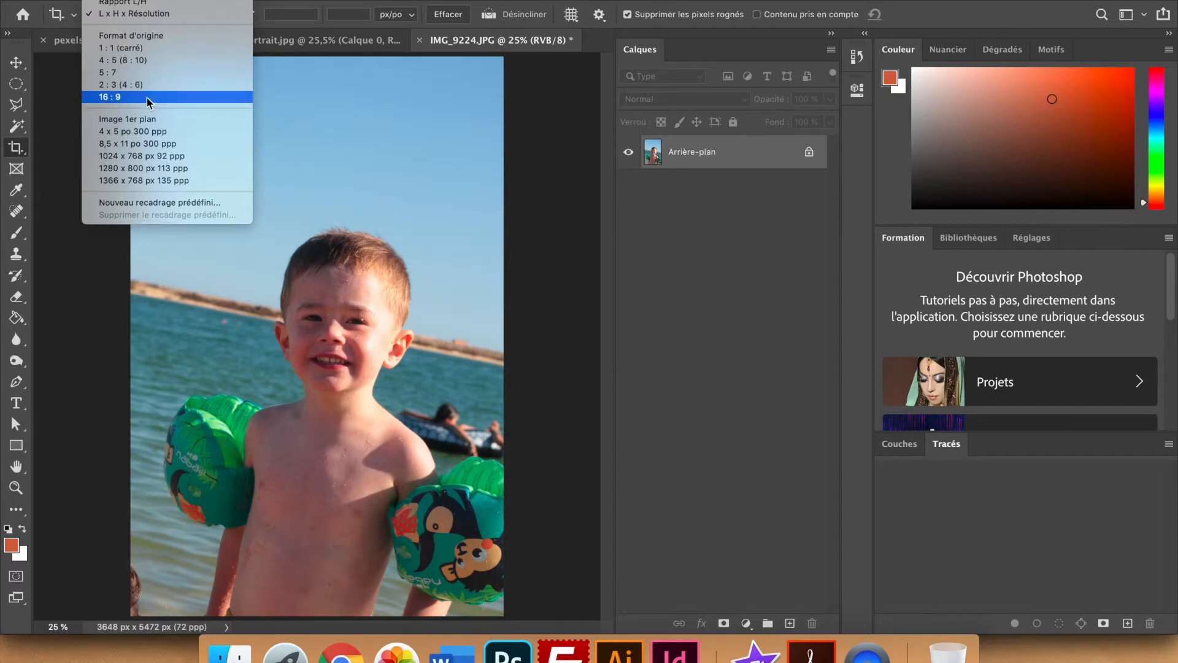
left_click(362, 4)
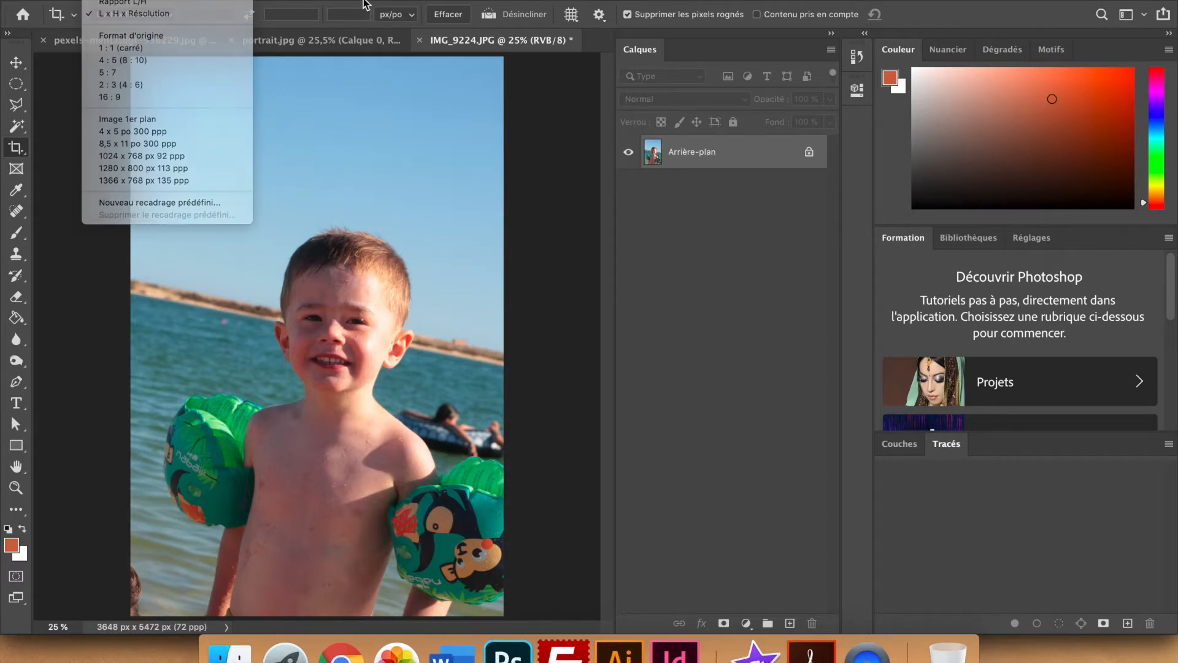
left_click(288, 14)
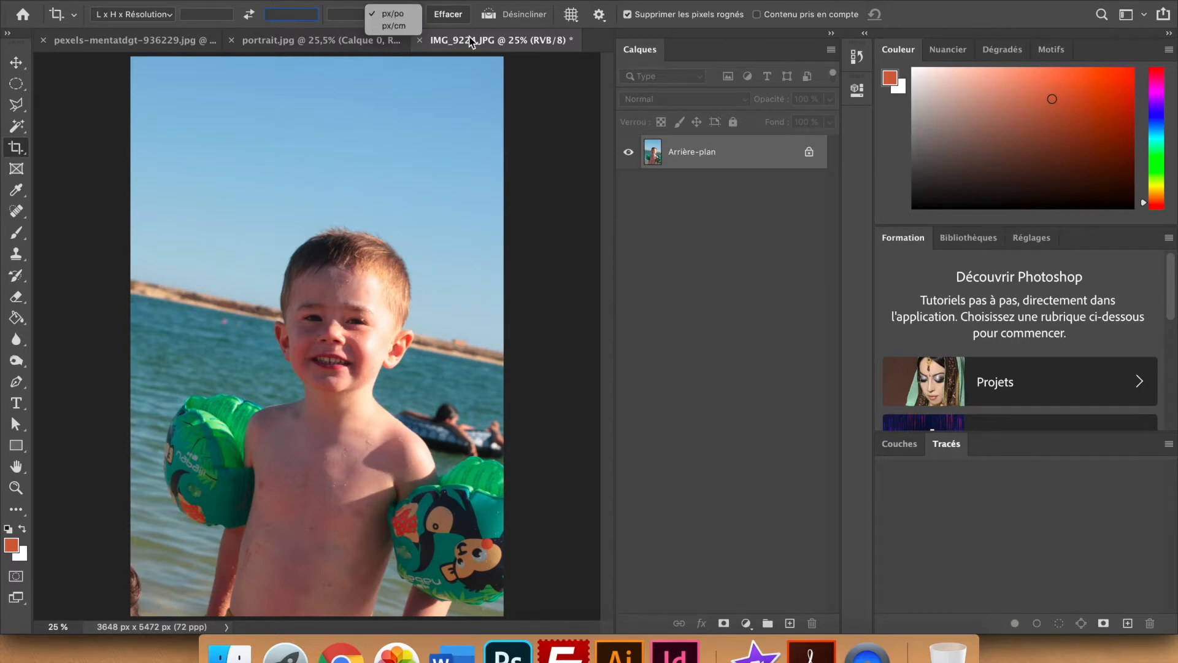
left_click(604, 19)
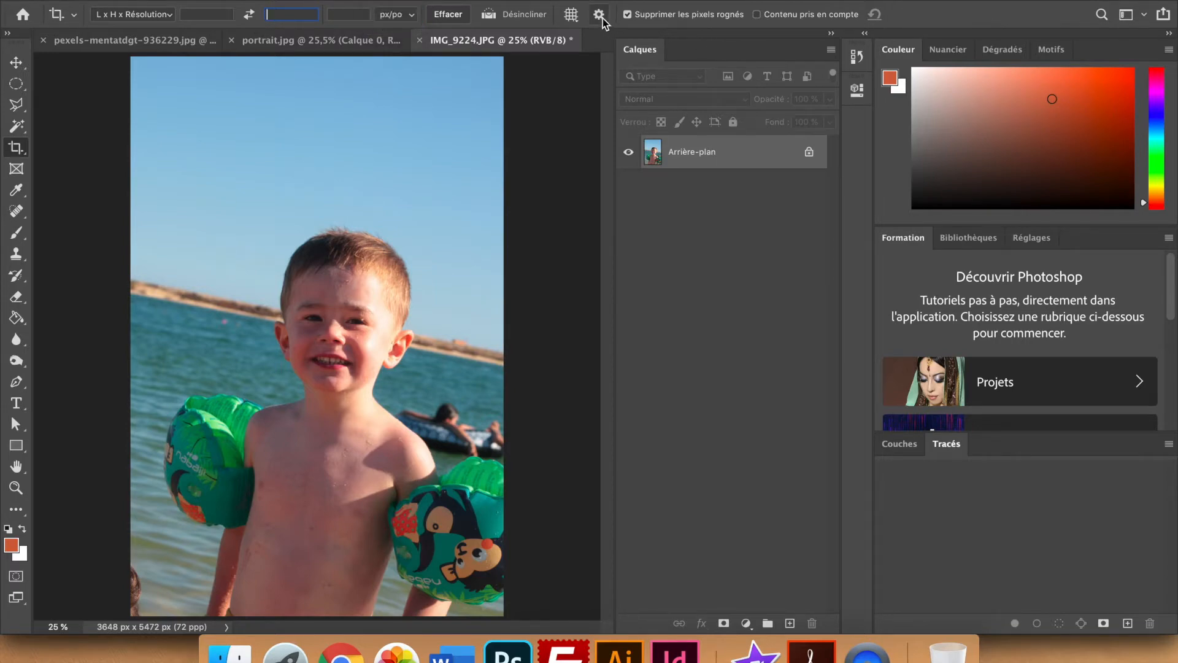
left_click(603, 18)
left_click(603, 18)
Crop the photo around the boy's upper body using the Règle des tiers overlay, rotating it until the horizon is level.
left_click(570, 14)
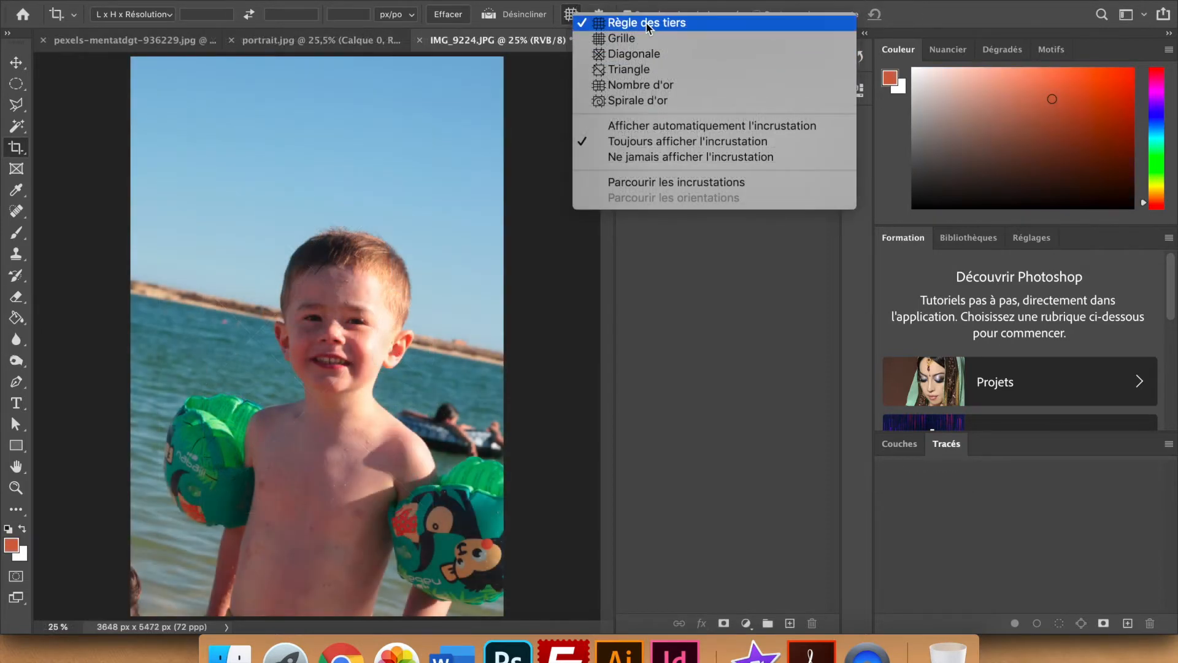
left_click(647, 25)
left_click_drag(161, 86, 487, 494)
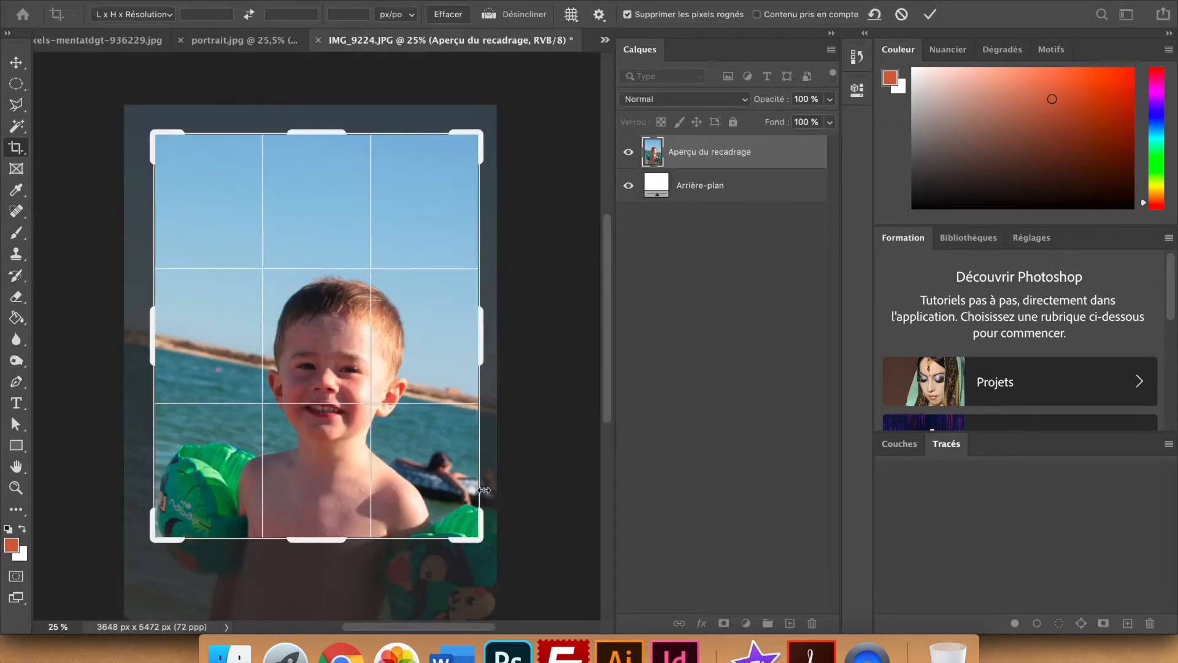
mouse_move(326, 430)
left_mouse_down()
mouse_move(319, 446)
mouse_move(311, 402)
mouse_move(328, 406)
left_mouse_up()
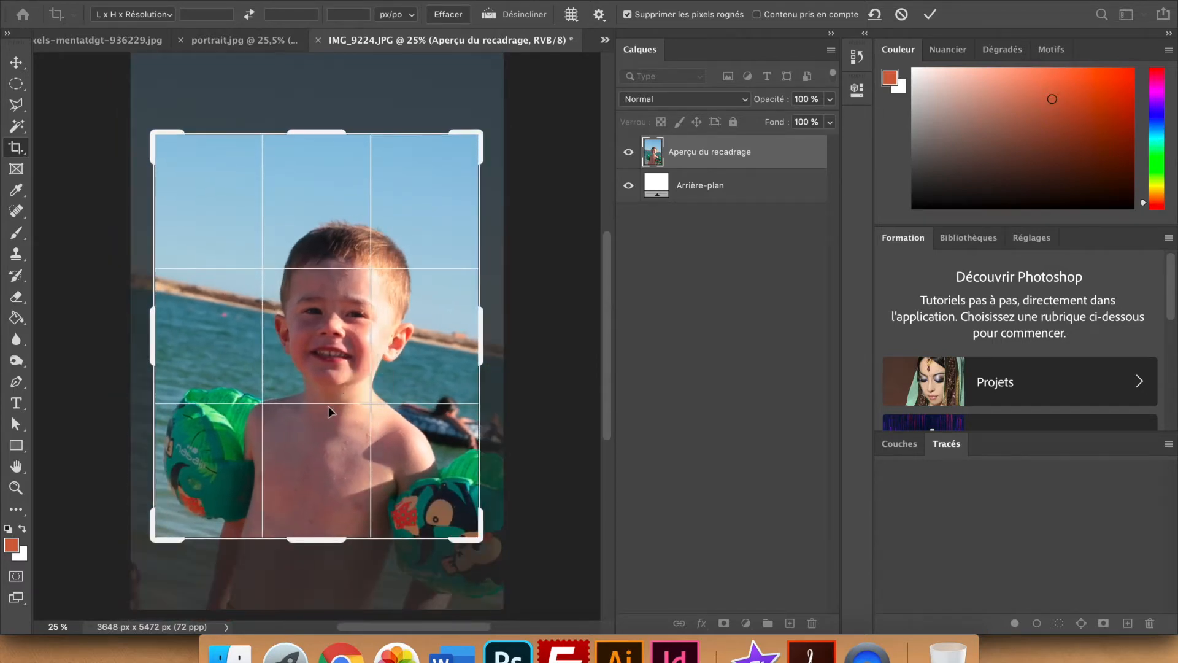
left_click_drag(486, 114, 489, 143)
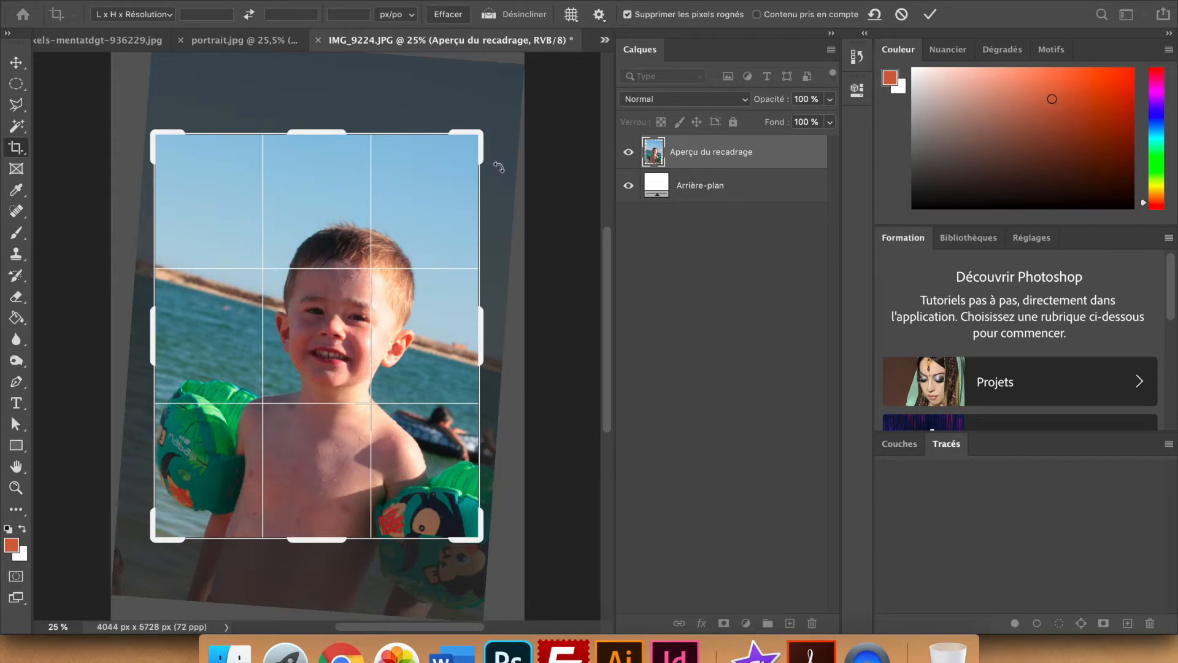
left_click_drag(501, 189, 451, 159)
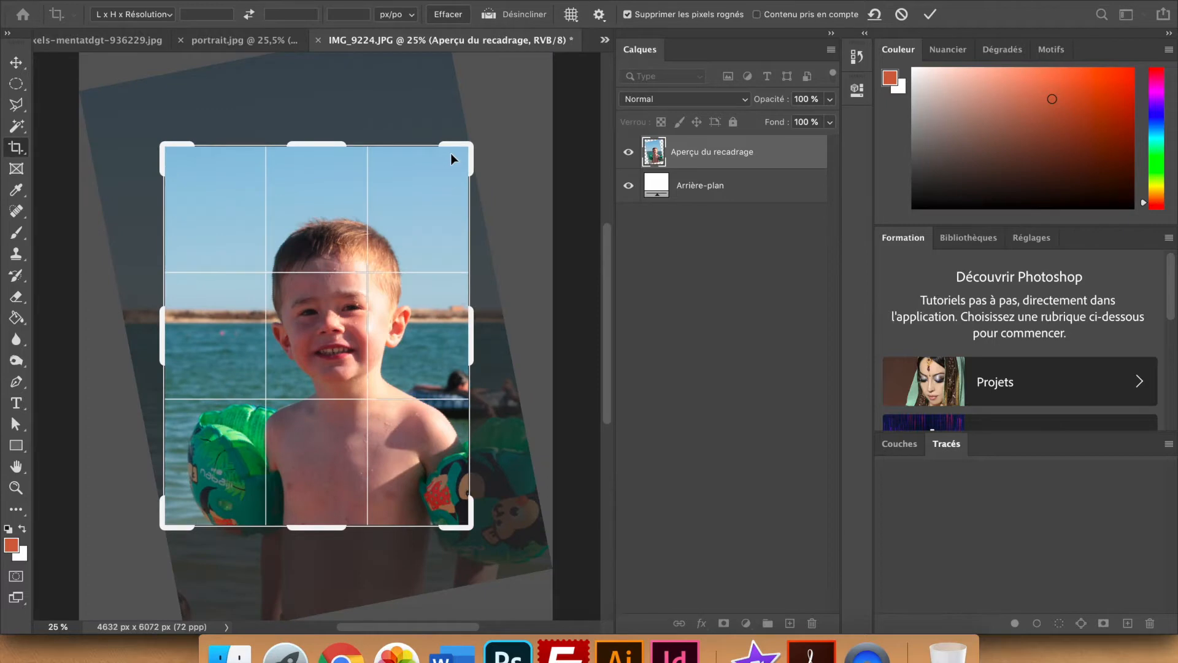
key("Return")
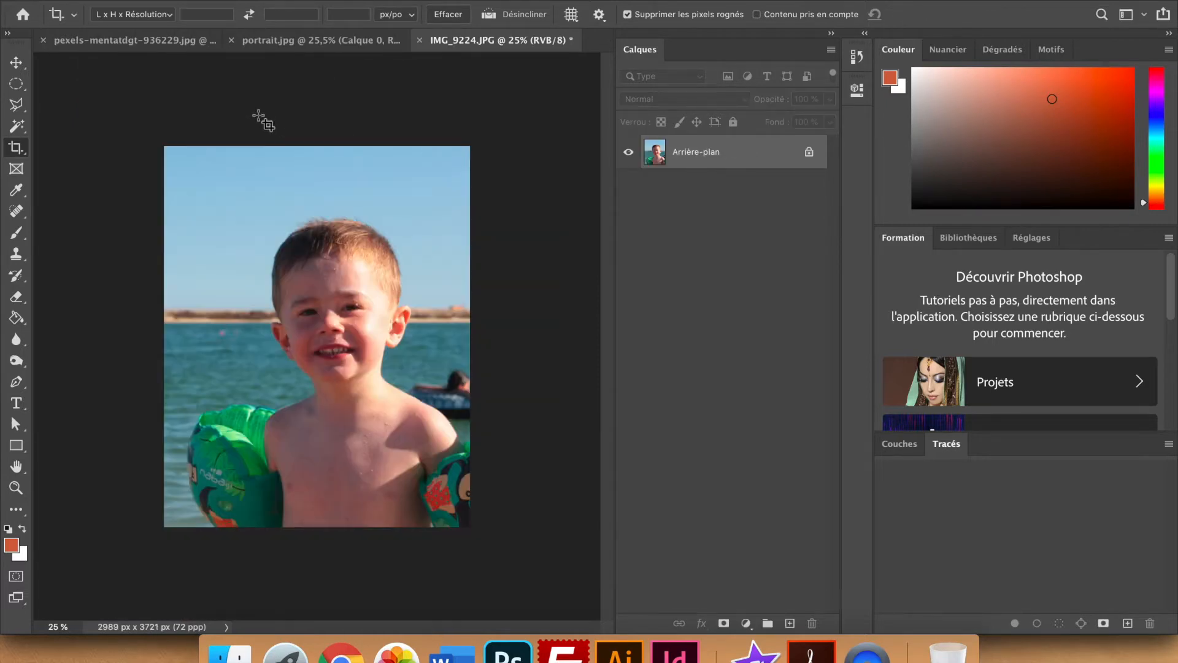
Check the cropped photo's dimensions in the Taille de l'image dialog without changing them, and undo the crop.
left_click(246, 5)
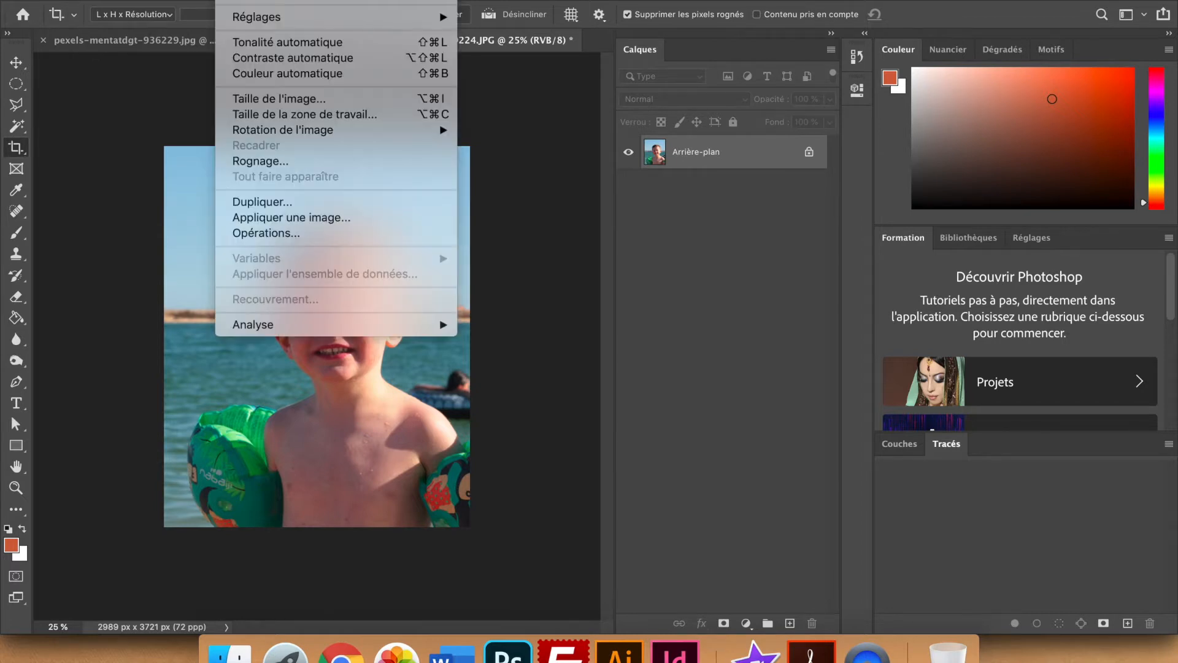
left_click(298, 103)
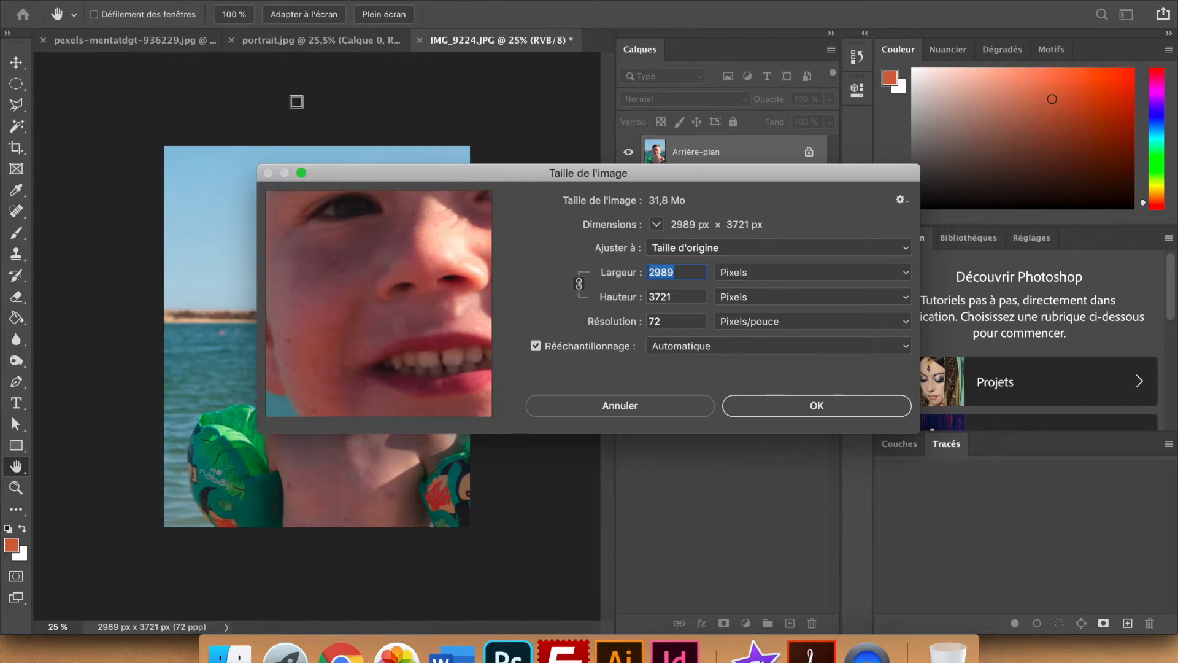
left_click(645, 413)
key("c")
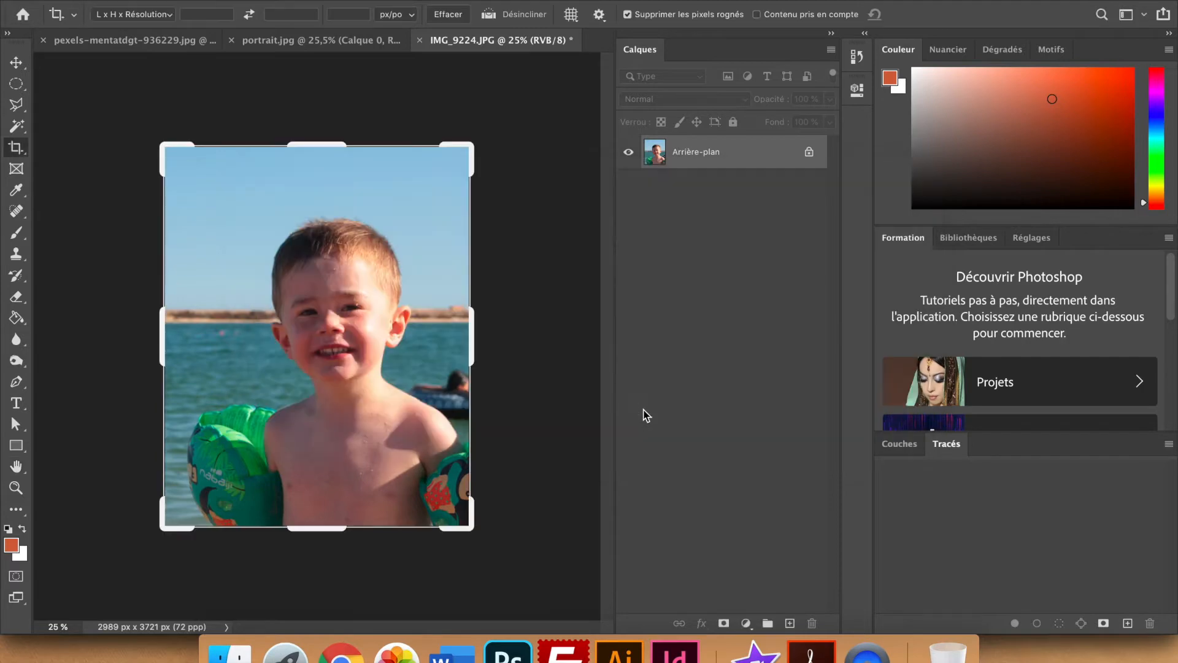
key("super+z")
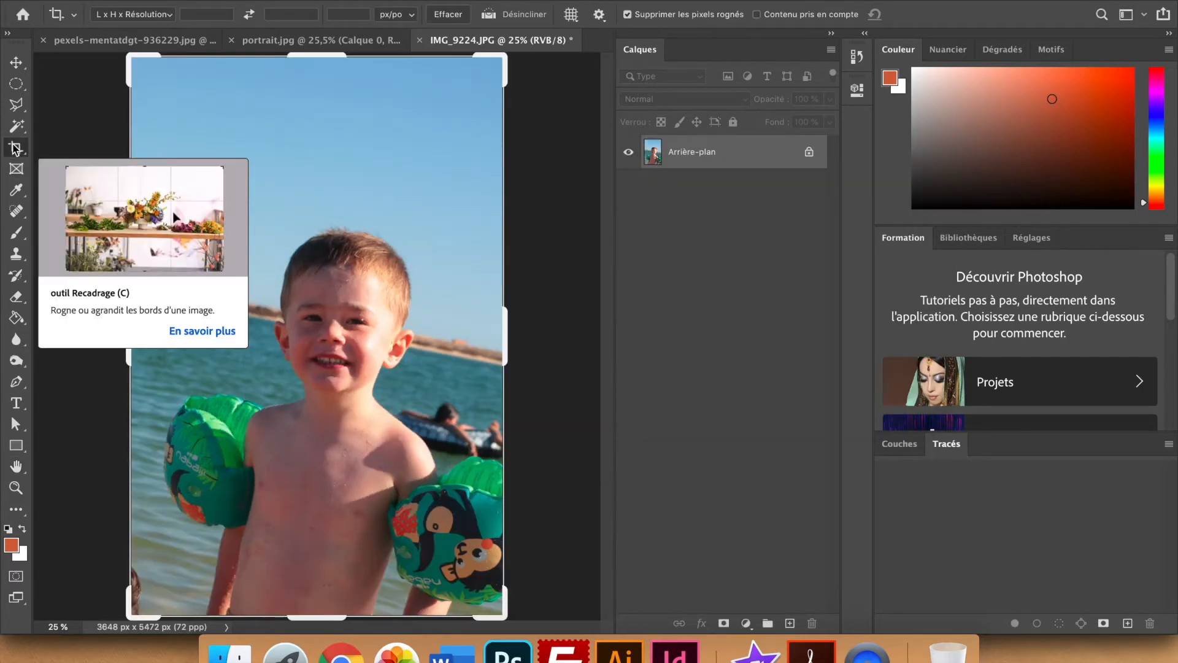
Straighten the photo with Désincliner along the full width of the sloping horizon and apply the crop.
left_click(529, 19)
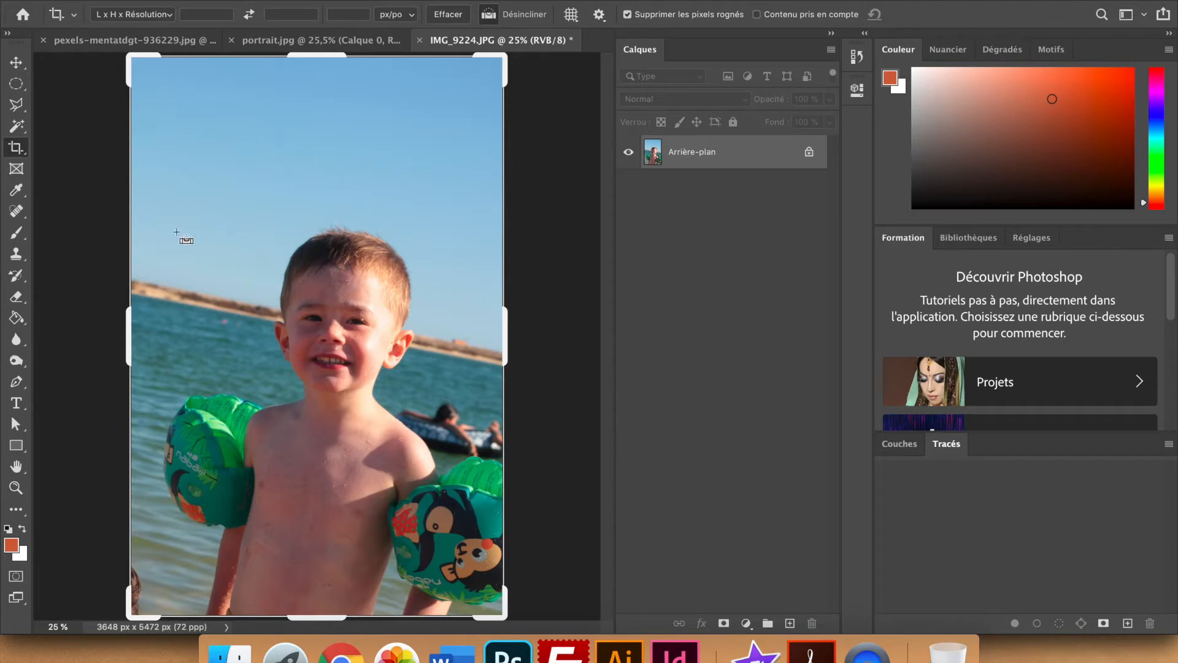
mouse_move(130, 294)
left_mouse_down()
mouse_move(337, 347)
mouse_move(506, 366)
left_mouse_up()
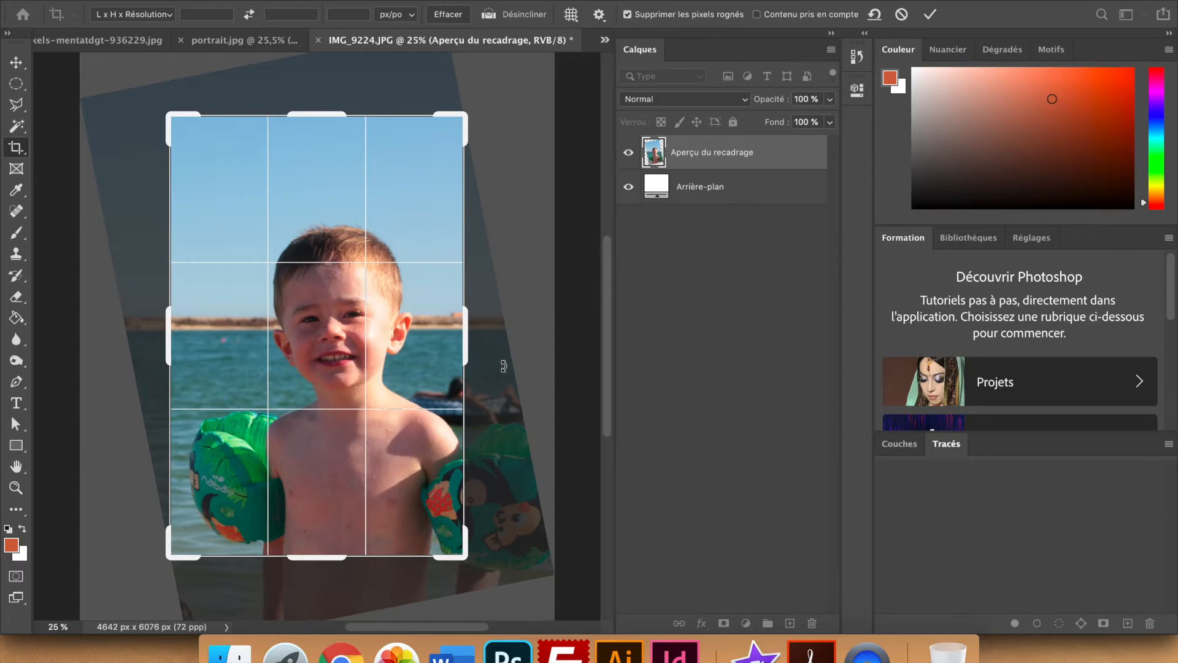
key("Return")
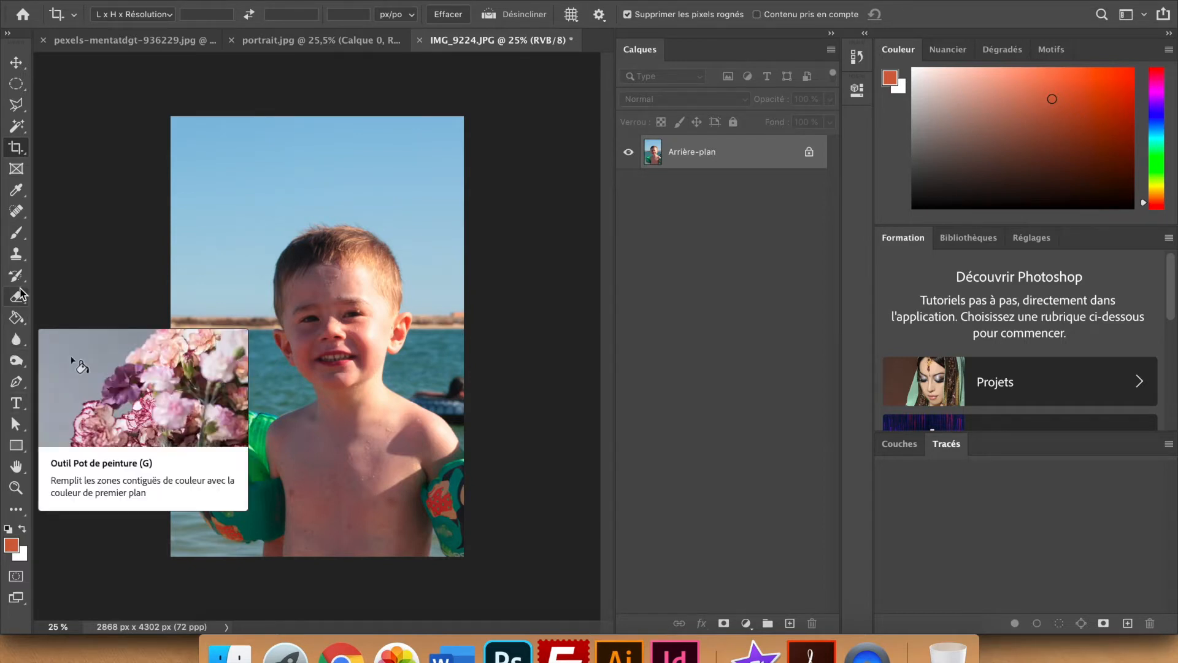
Activate the Tampon de duplication tool and set its brush size to 1610 px with 39 % hardness.
left_click(16, 254)
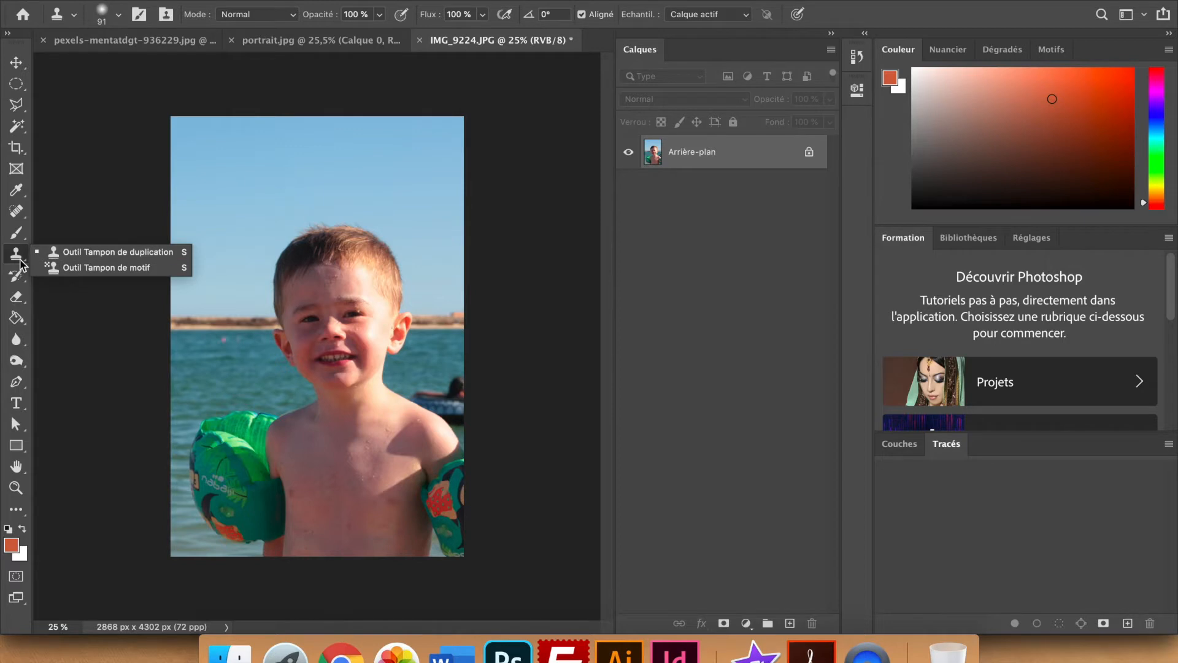
left_click(107, 252)
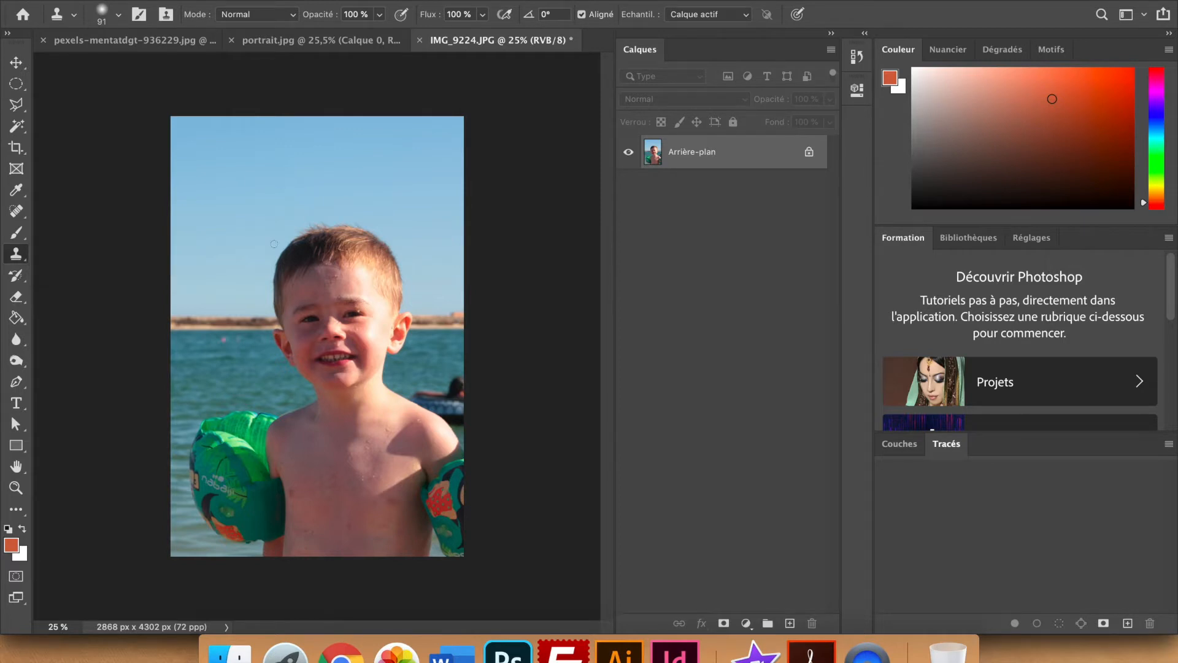
right_click(263, 197)
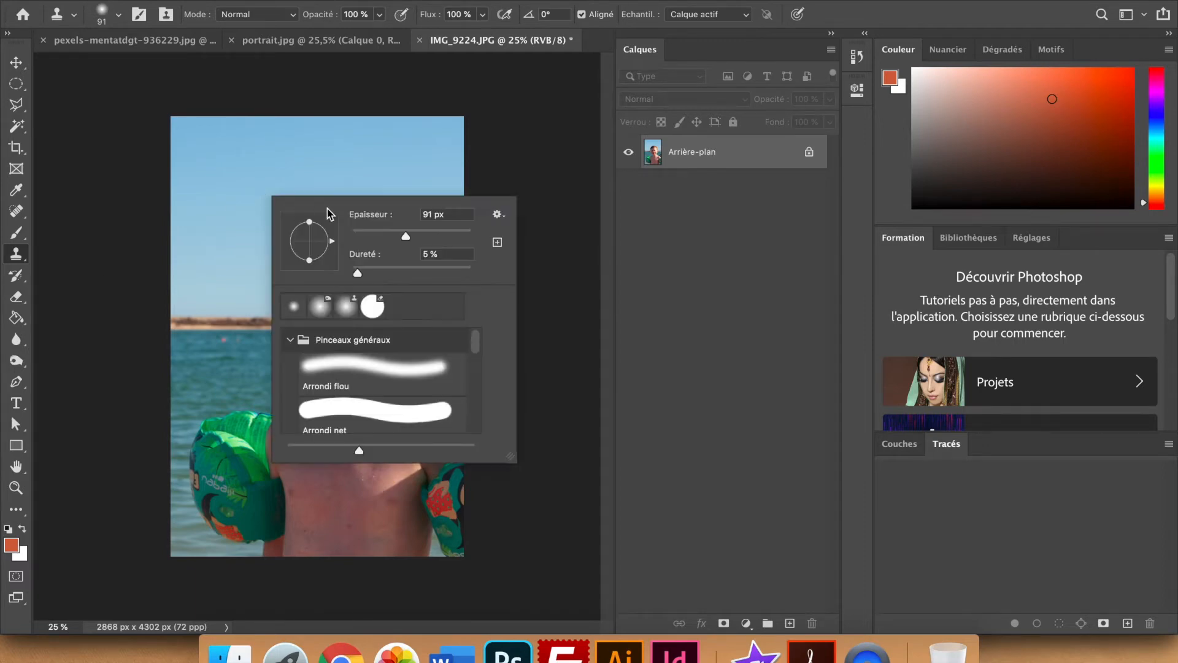
left_click_drag(406, 236, 471, 238)
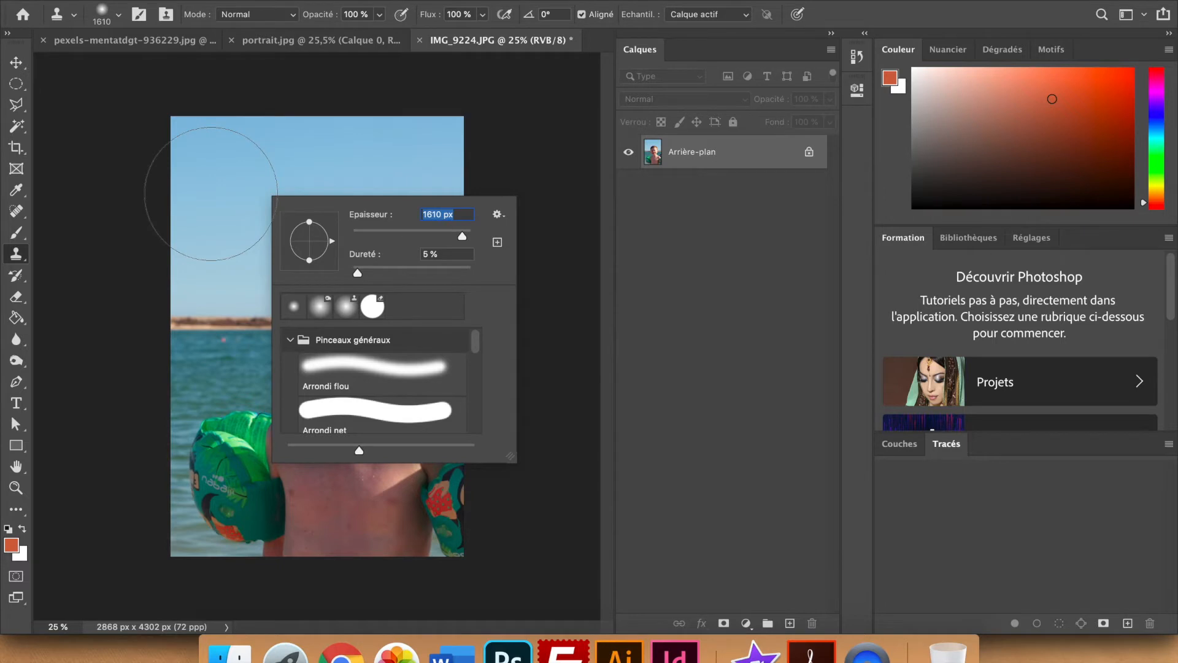
left_click_drag(358, 273, 399, 276)
Paint two orange dabs side by side in the sky with a 495 px brush, one at 0 % and one at 100 % hardness.
left_click(16, 233)
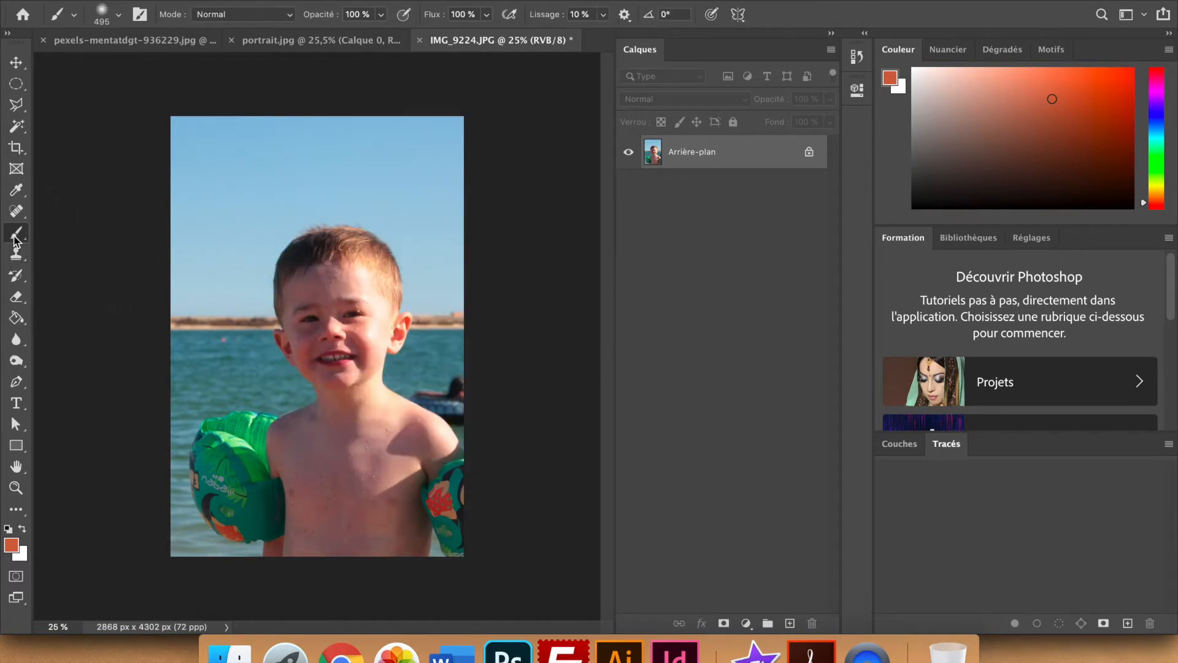
left_click(218, 186)
right_click(322, 283)
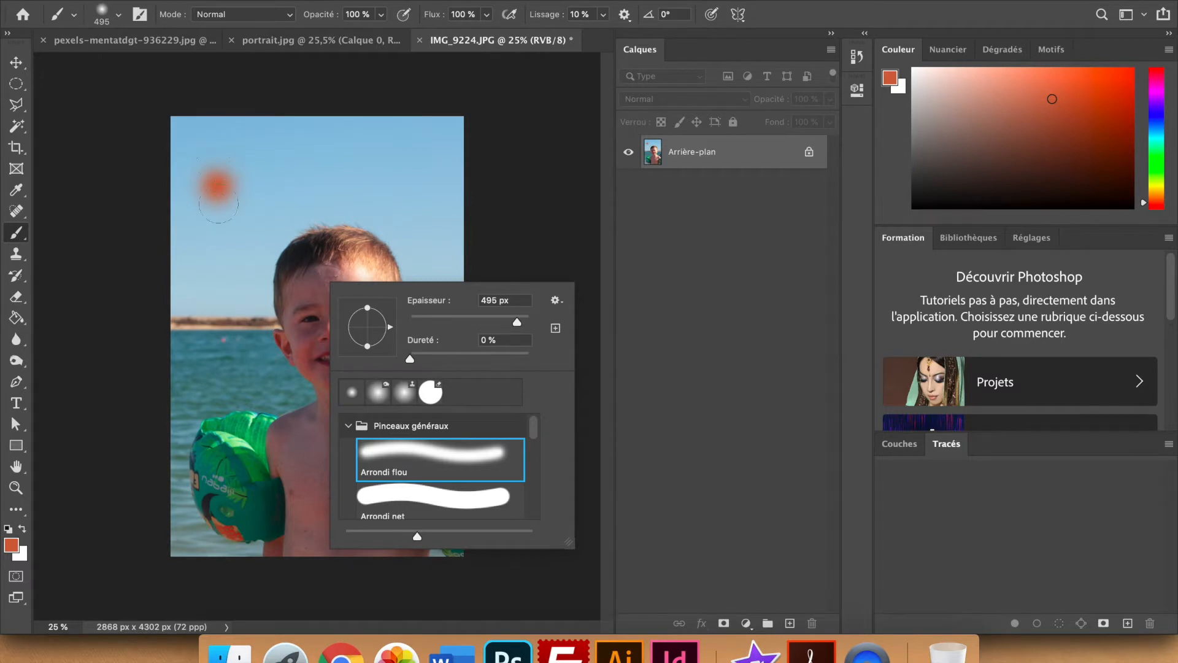
left_click_drag(409, 358, 544, 354)
left_click(269, 191)
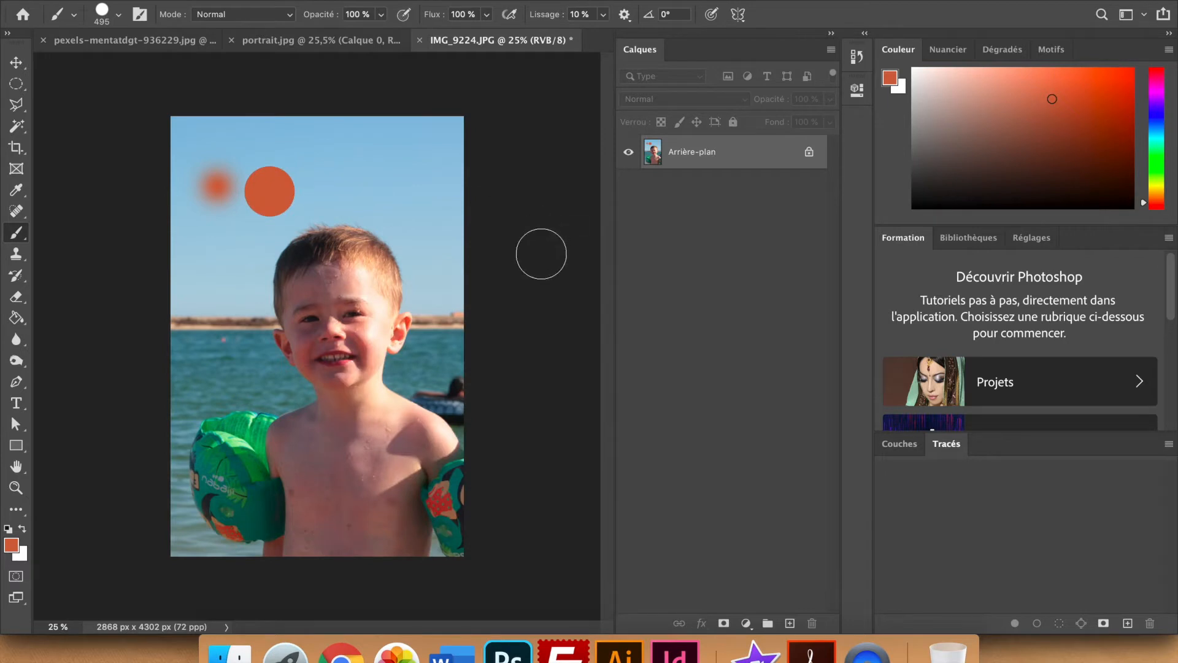
Set the brush to 0 % hardness with the Arrondi flou preset and browse the other brush presets and folders.
right_click(442, 255)
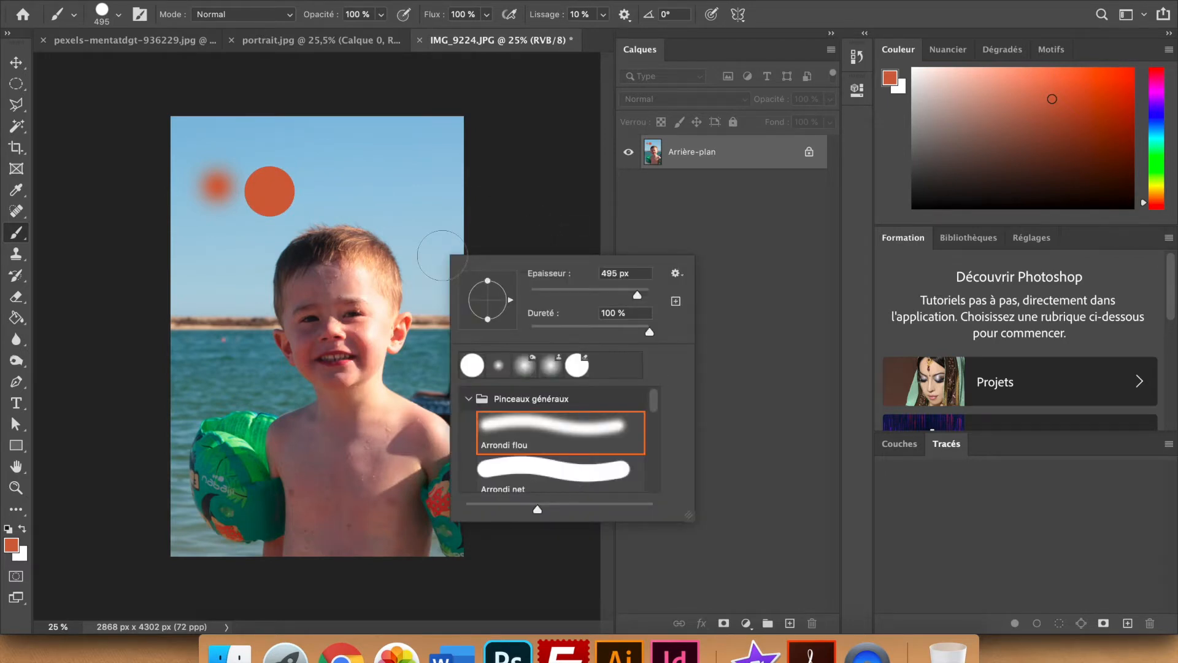
left_click_drag(651, 338, 527, 342)
left_click(539, 425)
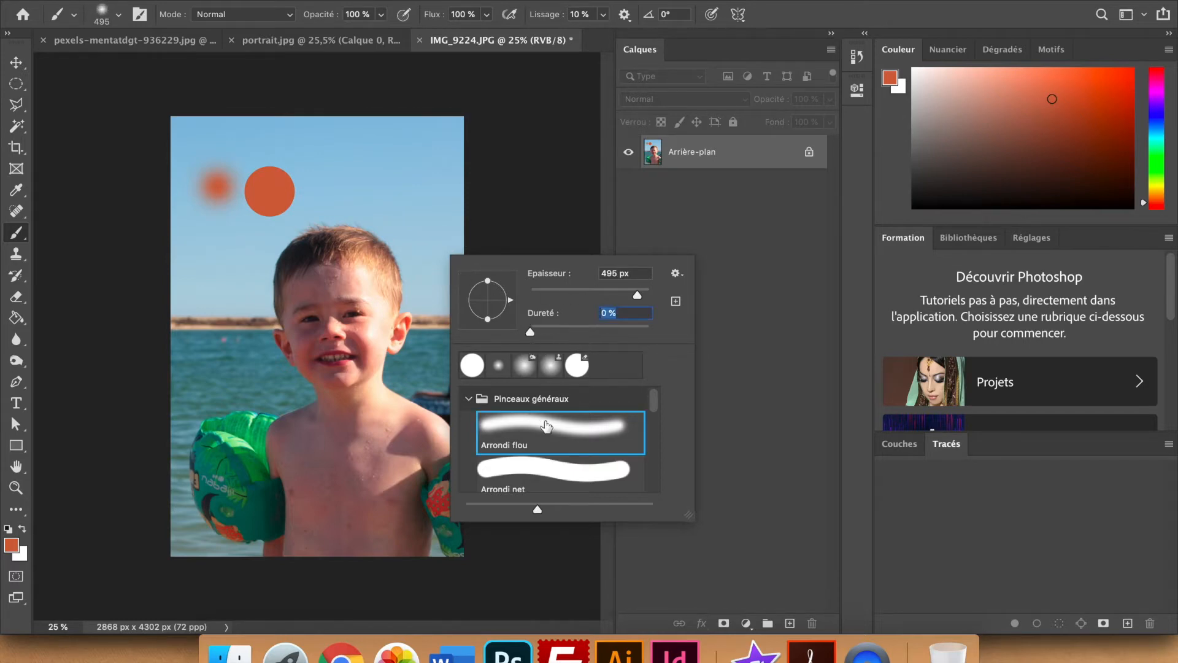
left_click_drag(689, 518, 743, 639)
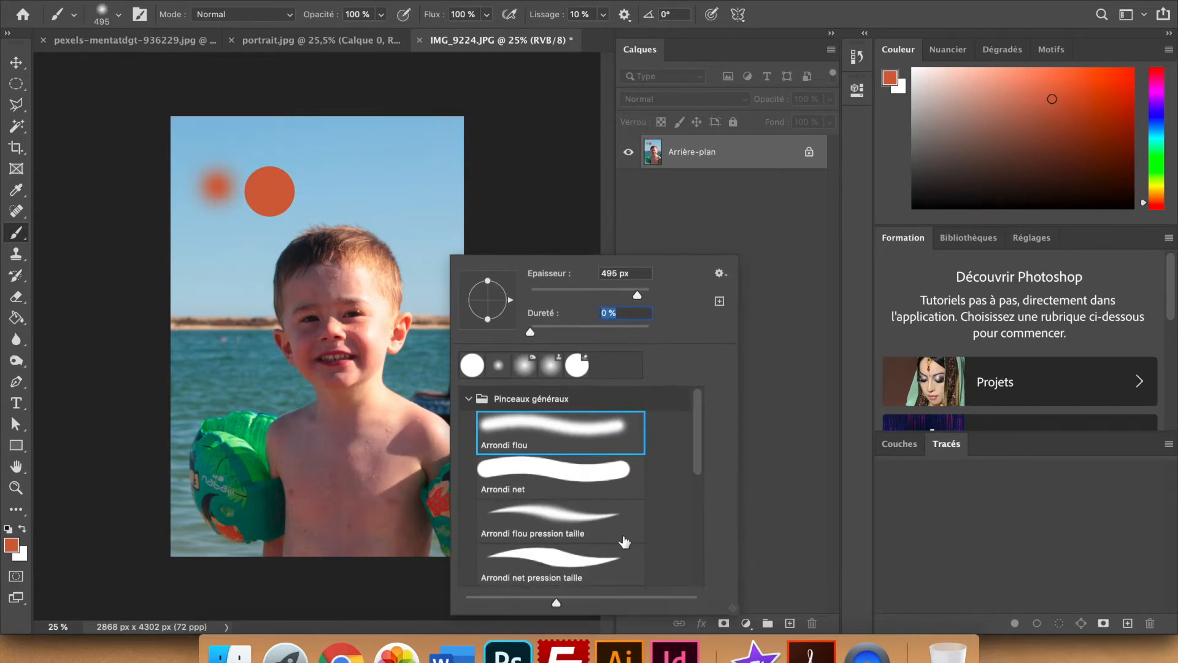
scroll(616, 535, "down", 6)
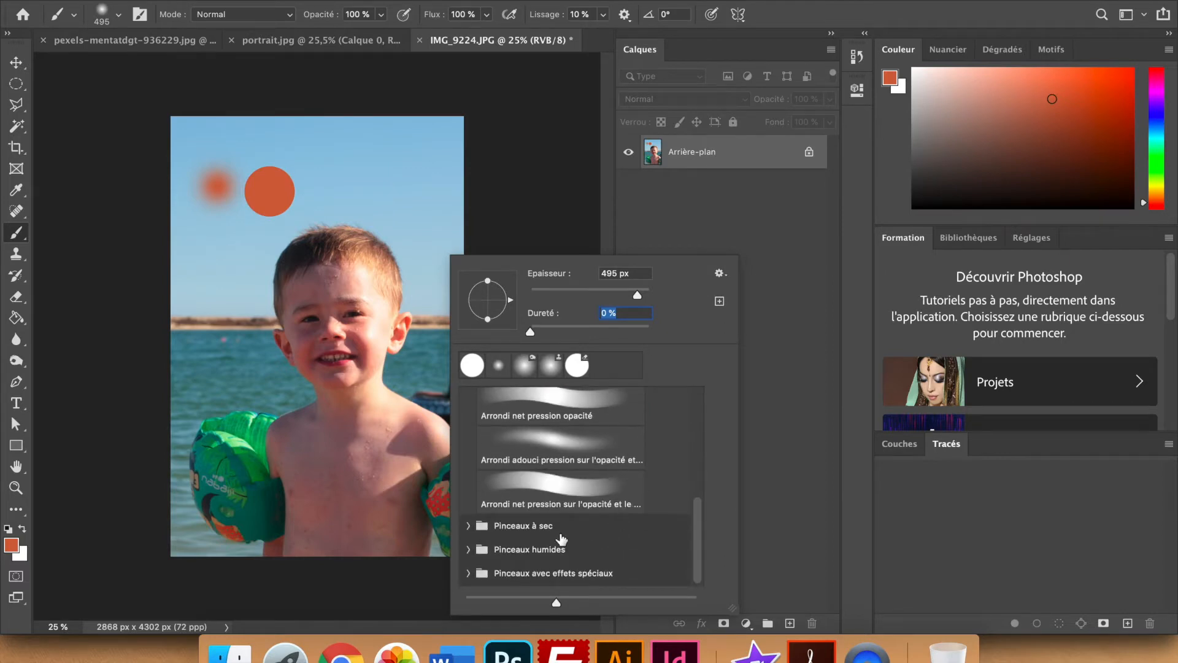
Return to the Tampon de duplication tool with sampling on Calque actif, and undo both orange dabs in the sky.
key("s")
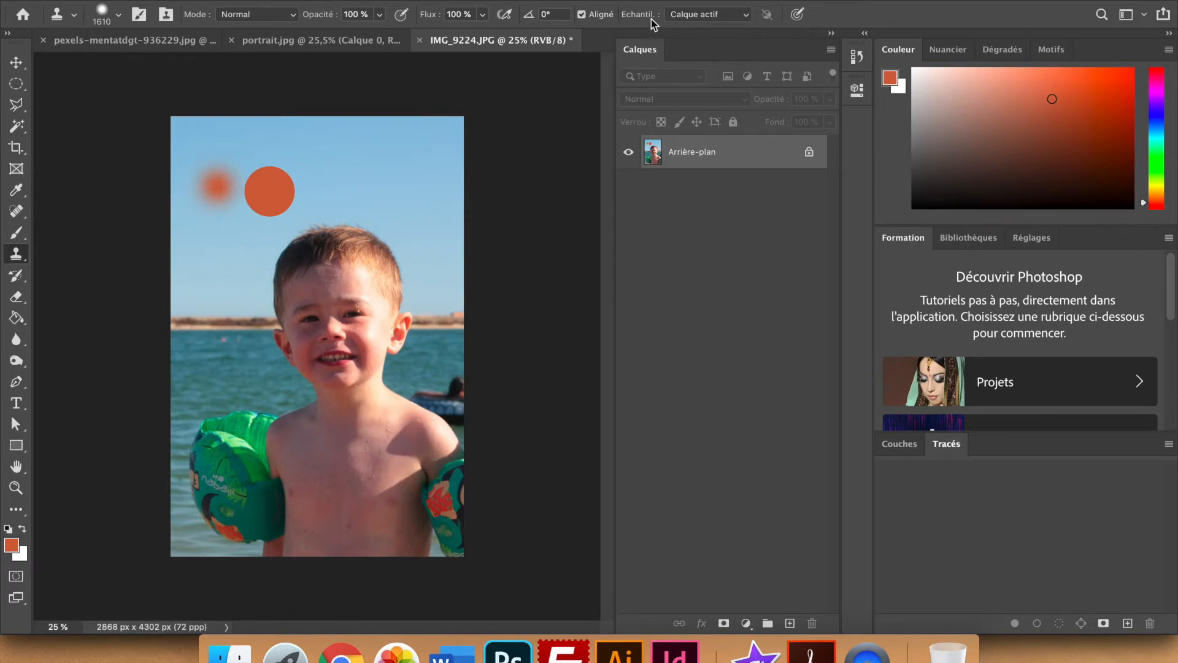
left_click(724, 16)
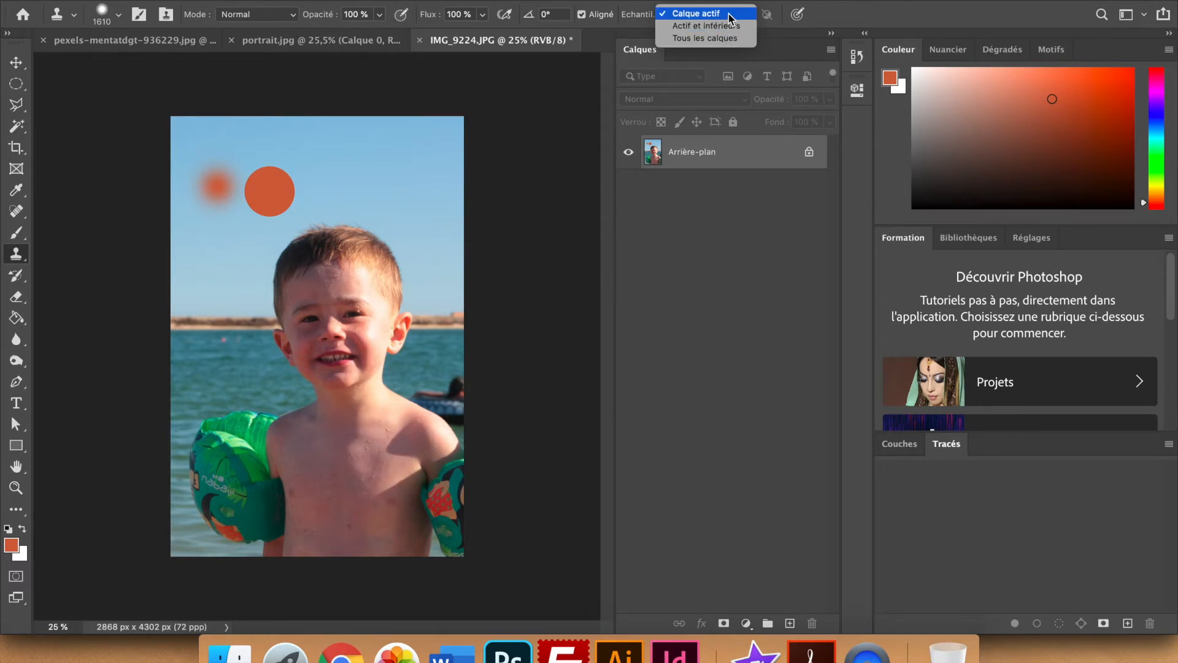
left_click(730, 14)
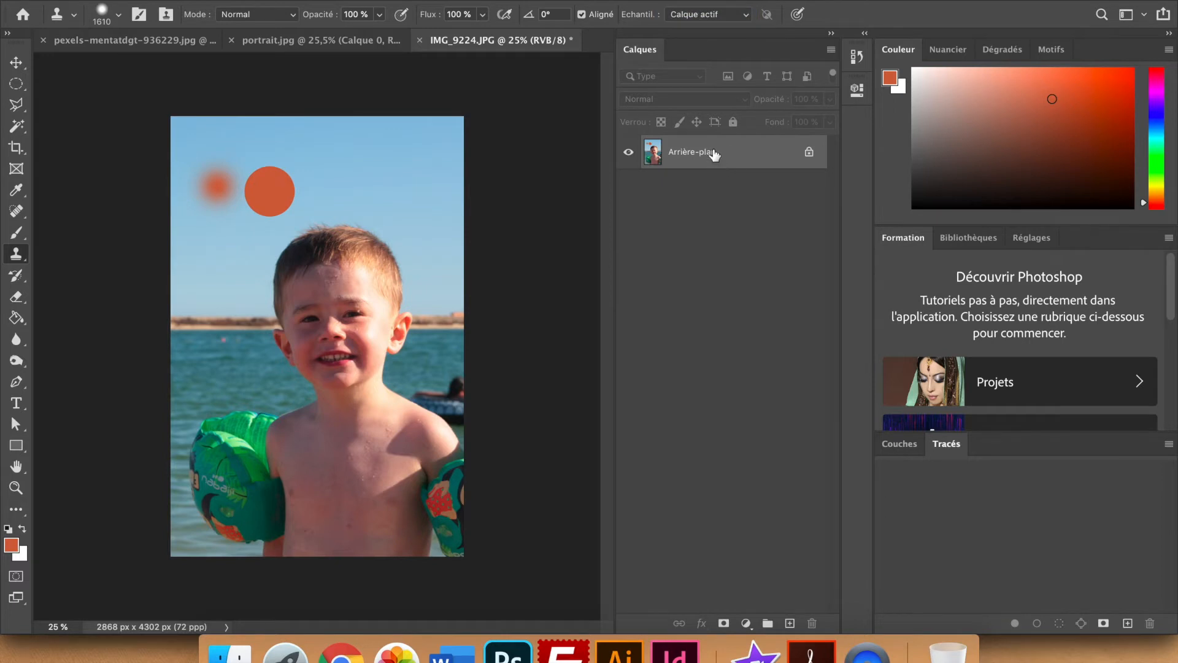
key("super+z")
key("super+z")
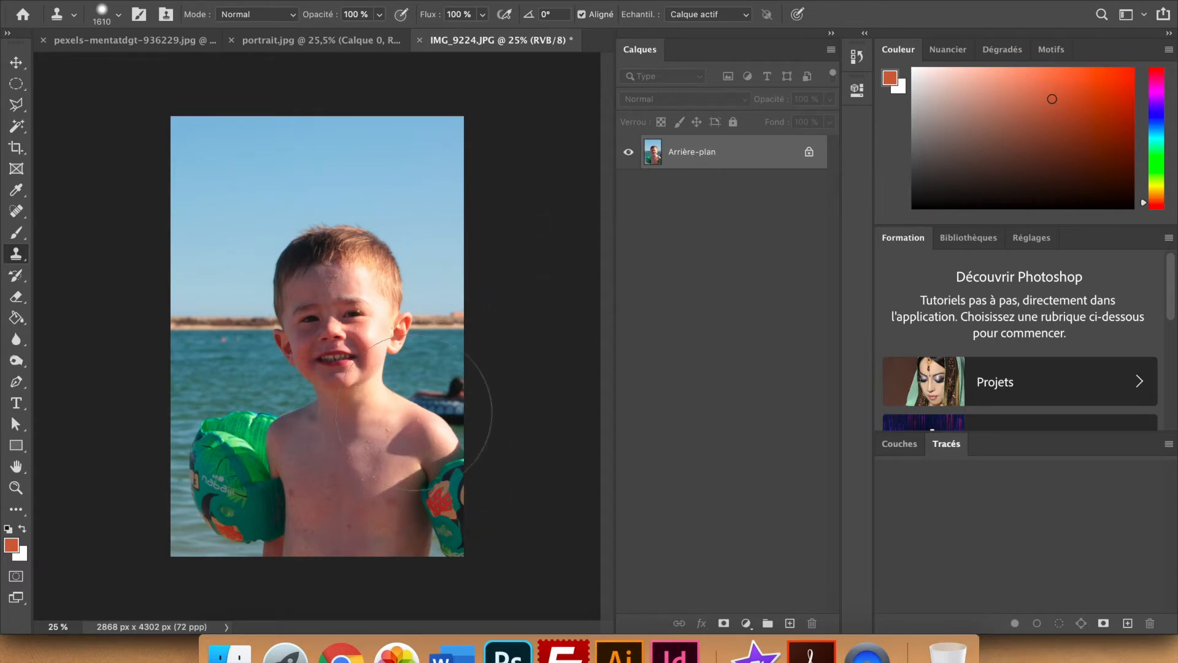
Set the clone brush size to 144 px.
right_click(375, 333)
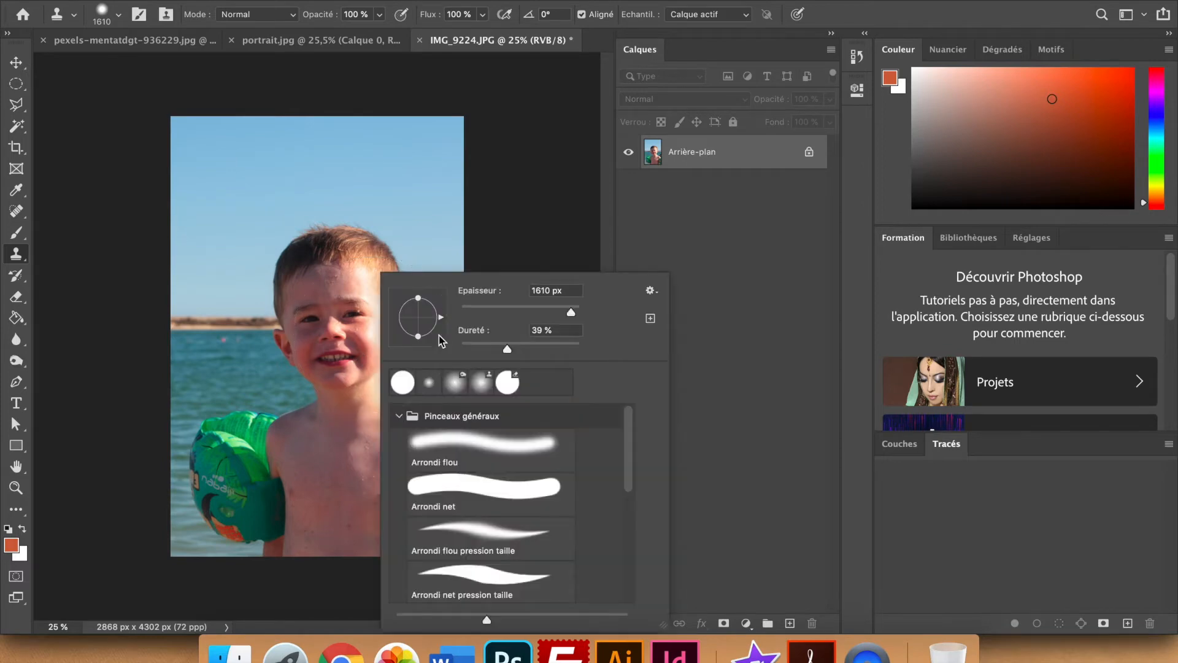
left_click(534, 312)
scroll(327, 358, "up", 8)
key("space")
left_click(279, 388)
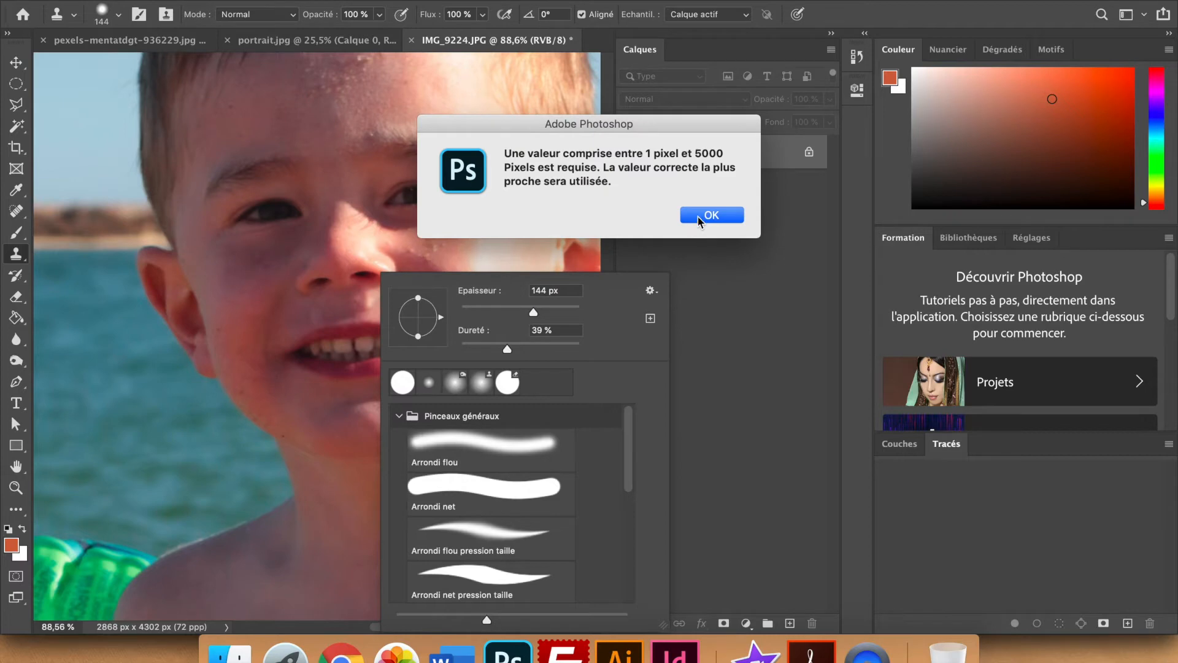
left_click(700, 219)
left_click(704, 218)
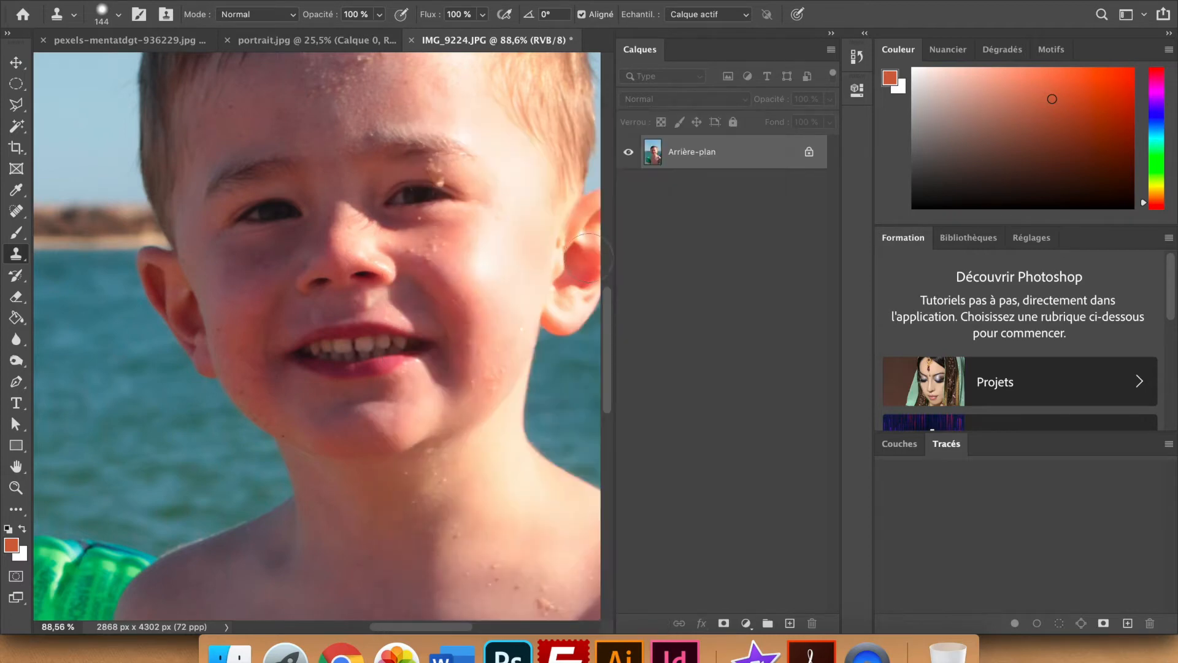
Sample the clean water just above the swimmer in the tube, beside the boy's shoulder, as the clone source.
left_click_drag(463, 352, 372, 369)
scroll(371, 368, "down", 5)
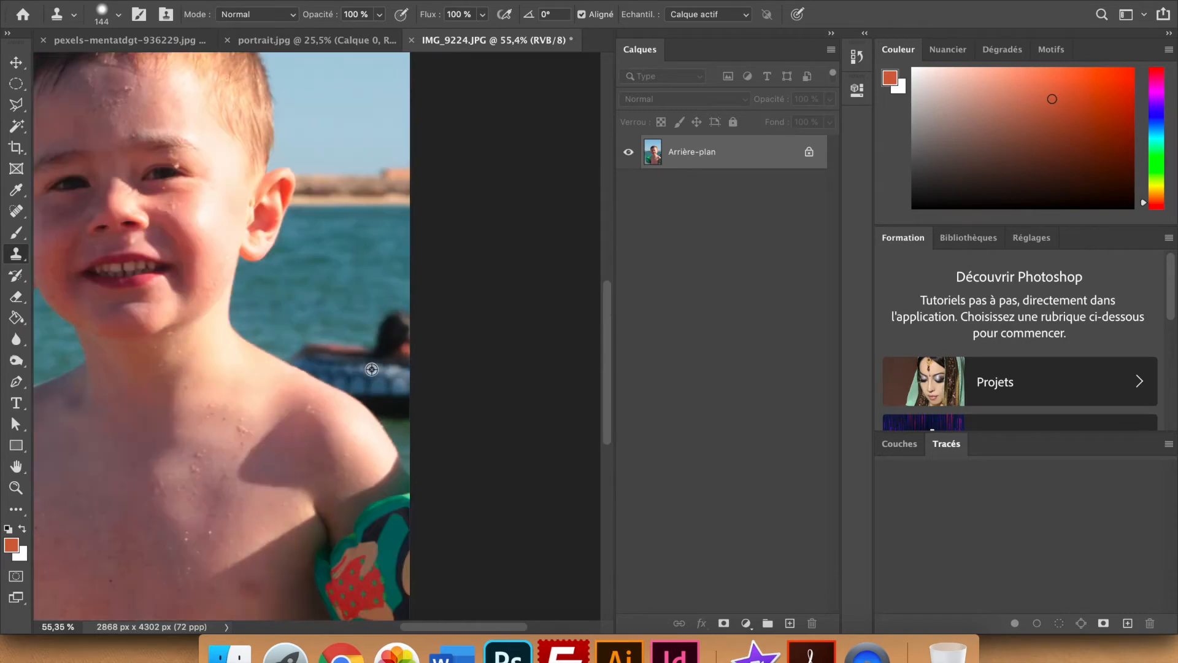
scroll(372, 368, "up", 5)
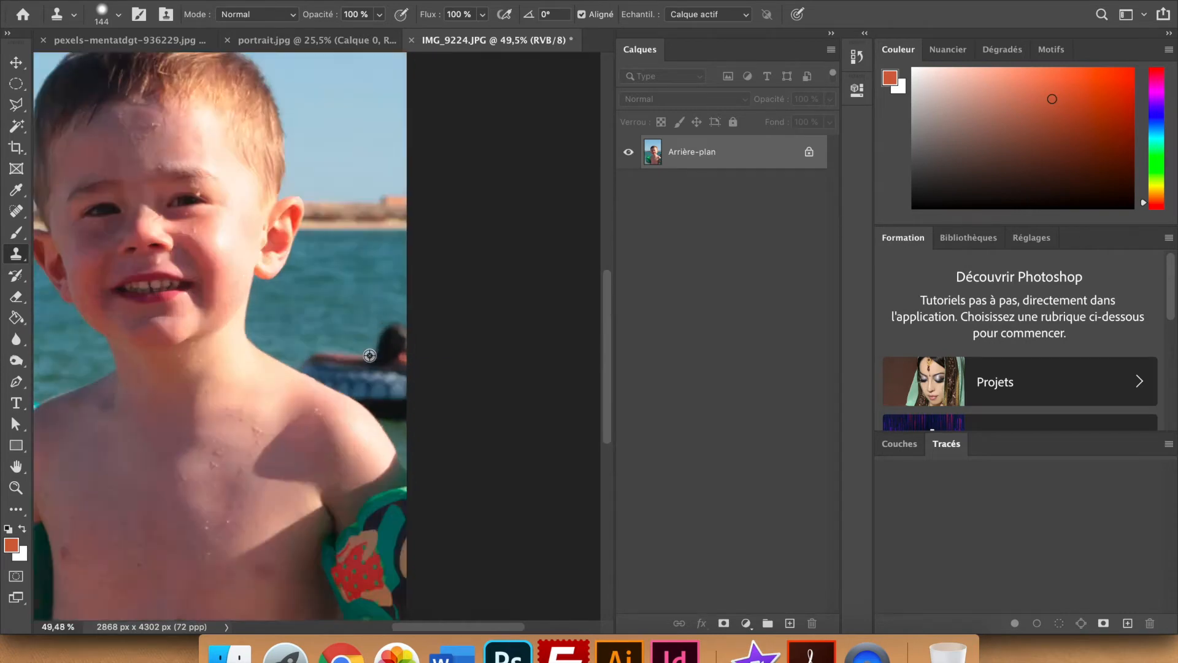
scroll(370, 362, "down", 3)
scroll(370, 362, "right", 2)
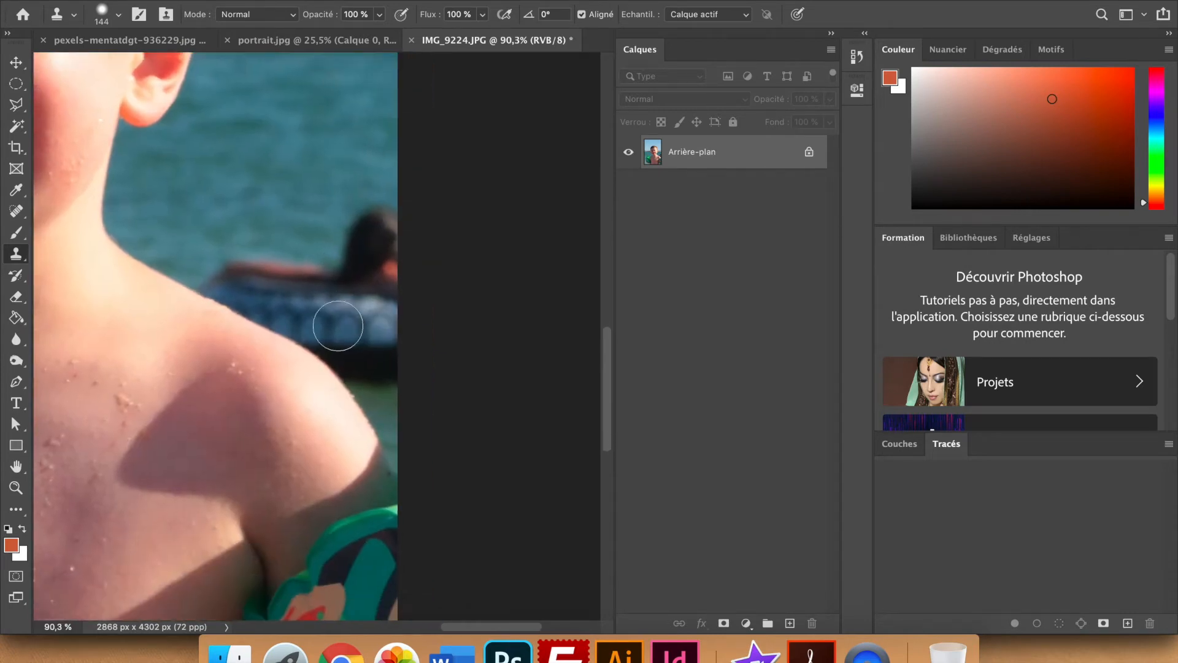
left_click(289, 186, "alt")
left_click(271, 177, "alt")
left_click(270, 178, "alt")
scroll(276, 180, "down", 6)
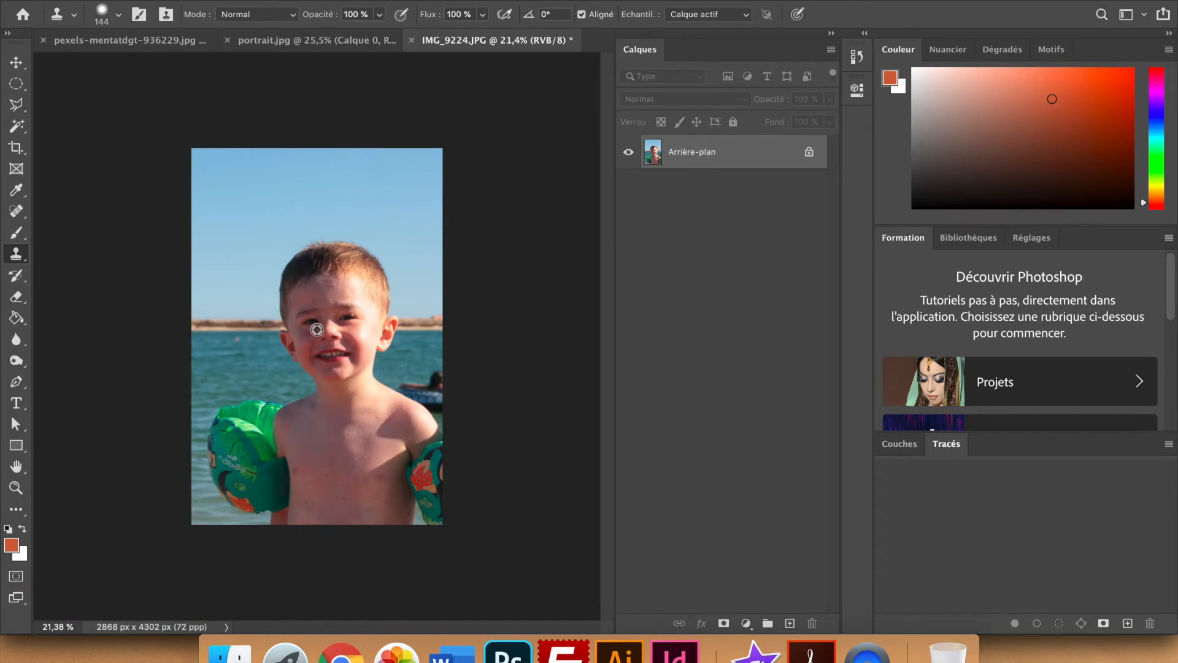
Sample the boy's hair as the clone source and enlarge the brush to 508 px.
left_click(324, 274, "alt")
right_click(386, 227)
mouse_move(541, 265)
left_mouse_down()
mouse_move(571, 270)
mouse_move(515, 266)
mouse_move(578, 271)
left_mouse_up()
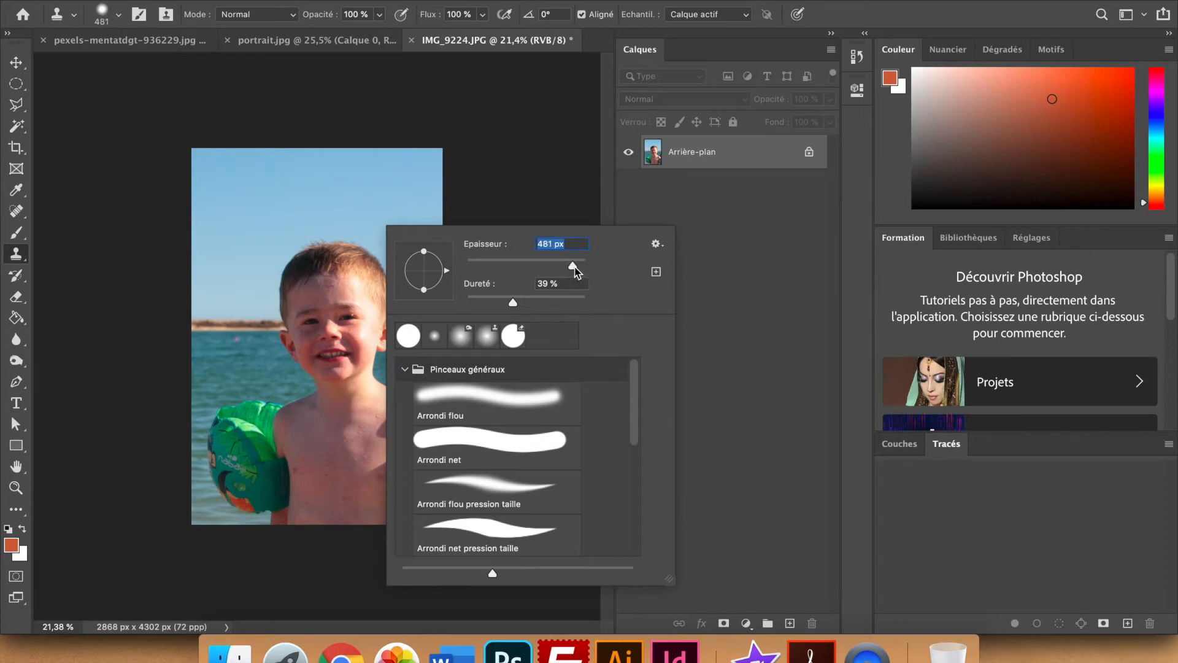
Clone a copy of the boy's head and shoulders into the sky, and dab once on the copied forehead.
left_click(264, 203)
mouse_move(264, 202)
left_mouse_down()
mouse_move(256, 190)
mouse_move(294, 219)
mouse_move(276, 184)
mouse_move(332, 197)
mouse_move(356, 276)
mouse_move(290, 249)
left_mouse_up()
mouse_move(342, 325)
left_mouse_down()
mouse_move(258, 289)
mouse_move(319, 344)
mouse_move(304, 395)
left_mouse_up()
key("super+z")
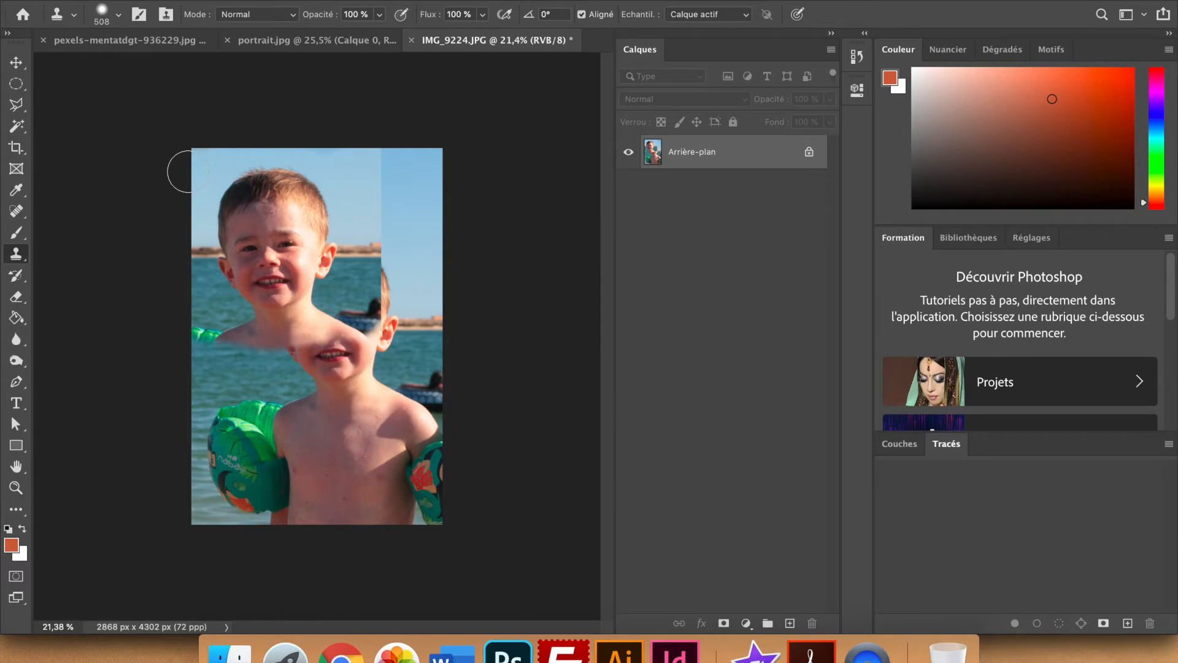
left_click(285, 196)
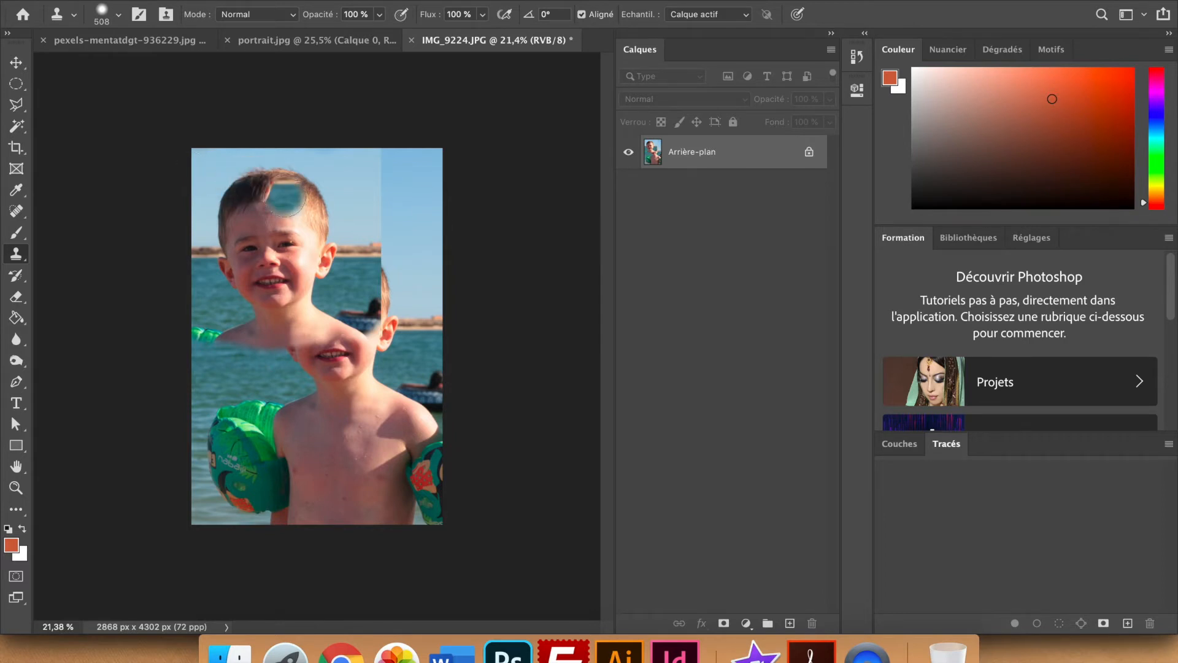
Undo all the clone strokes that duplicate the boy in the sky.
key("super+z")
key("super+z")
key("super+z")
key("super+z")
key("super+z")
key("super+z")
key("super+z")
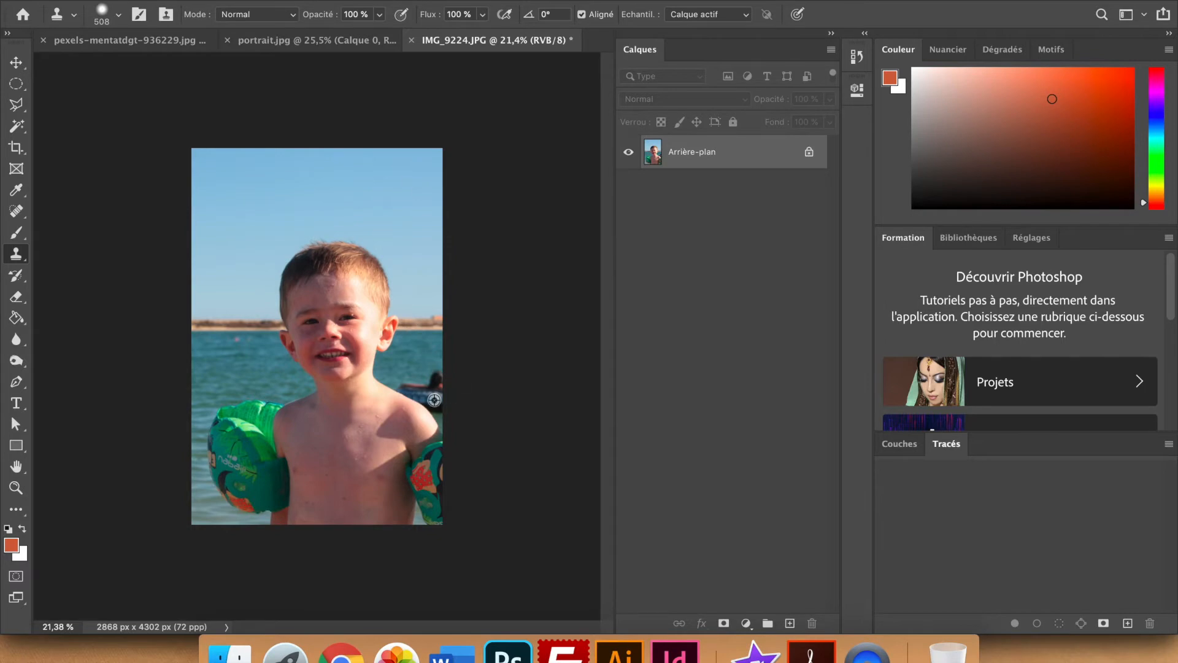
Reduce the clone brush size to 174 px for retouching the swimmer beside the boy's shoulder.
scroll(433, 402, "up", 4)
scroll(433, 402, "up", 5)
right_click(386, 264)
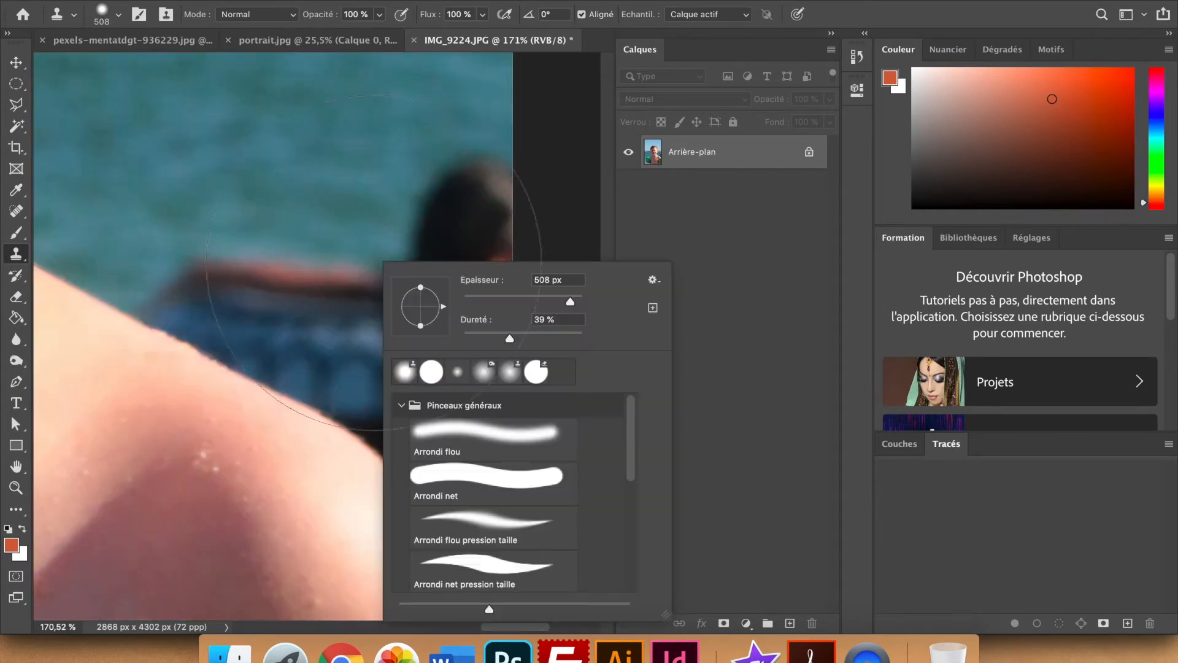
left_click(544, 300)
key("Return")
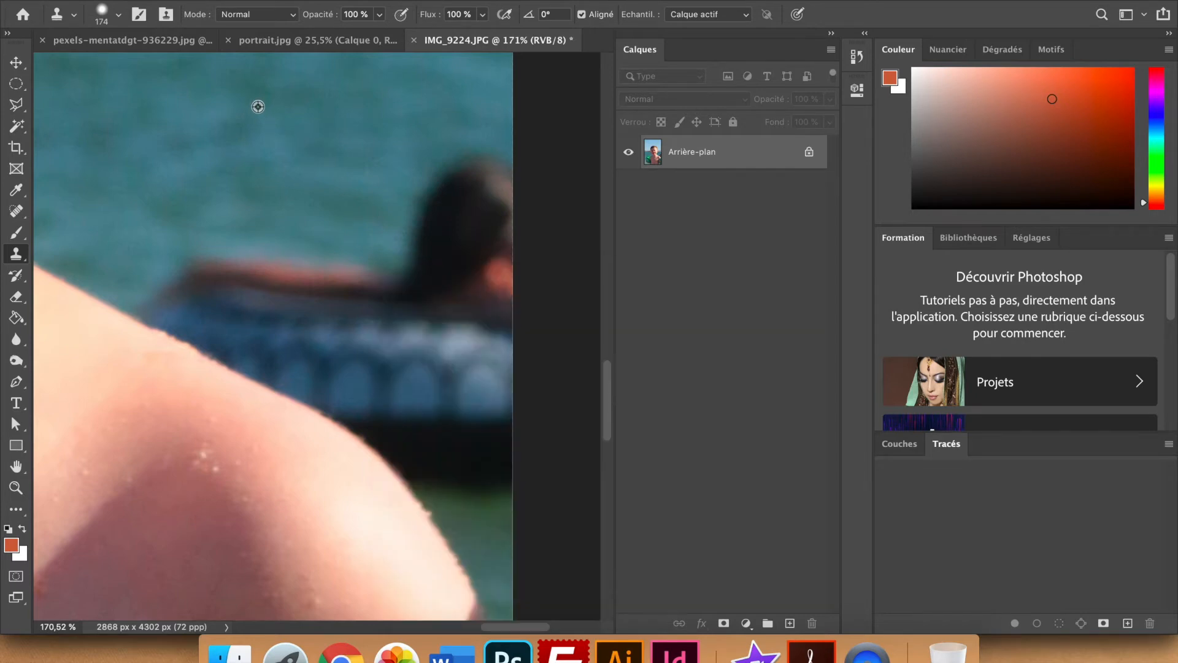
Clone clean water over the swimmer and the inflatable tube down to the boy's shoulder, directly on the Arrière-plan layer.
scroll(266, 139, "up", 3)
scroll(265, 139, "up", 1)
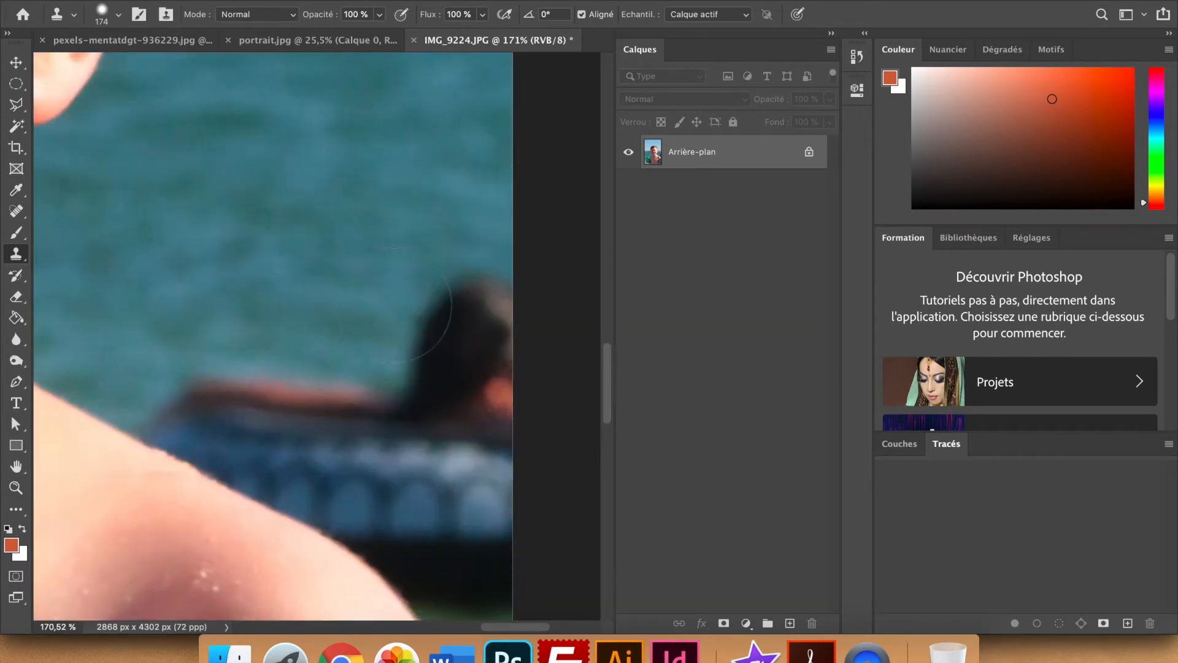
mouse_move(391, 317)
left_mouse_down()
mouse_move(457, 305)
mouse_move(515, 349)
mouse_move(489, 325)
left_mouse_up()
mouse_move(373, 350)
left_mouse_down()
mouse_move(344, 374)
mouse_move(442, 416)
mouse_move(250, 442)
mouse_move(458, 510)
left_mouse_up()
scroll(458, 509, "down", 3)
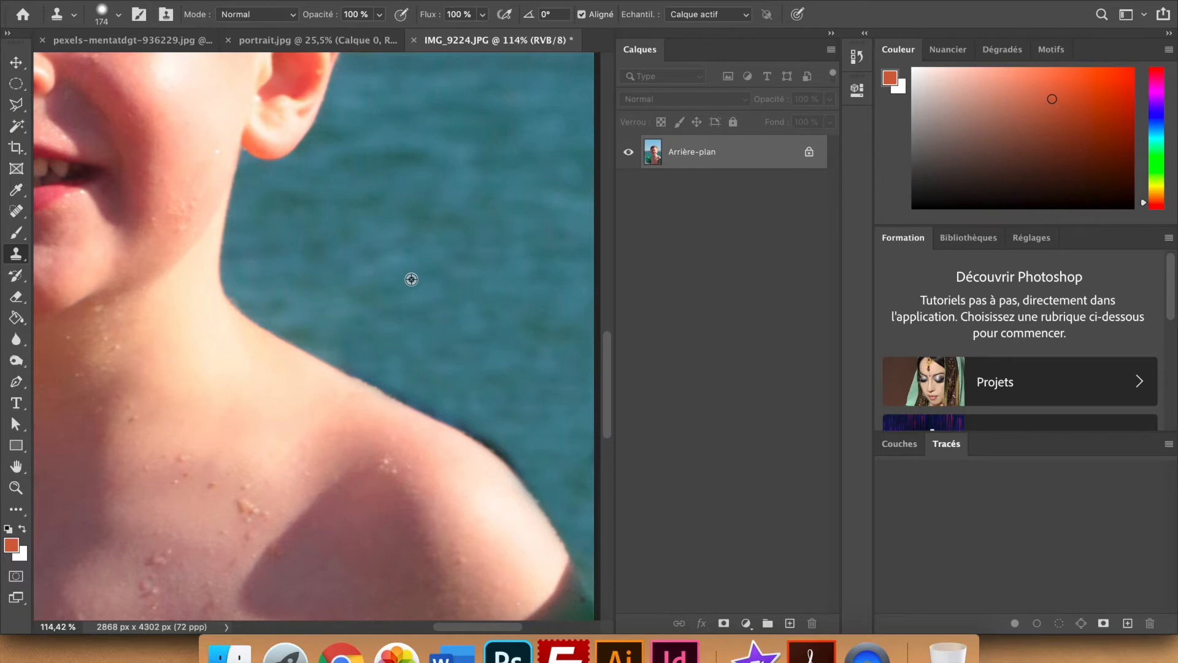
scroll(412, 277, "up", 5)
scroll(413, 279, "down", 8)
scroll(440, 309, "up", 2)
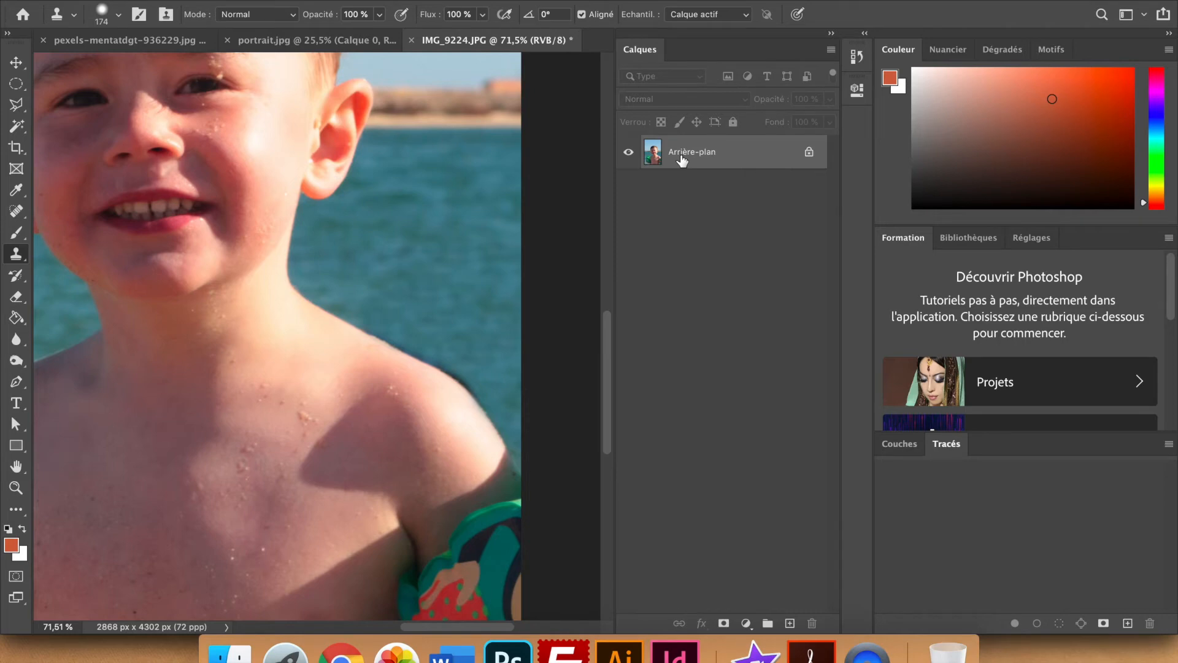
Undo all the water clone strokes over the swimmer and the tube.
key("super+z")
key("super+z")
key("super+z")
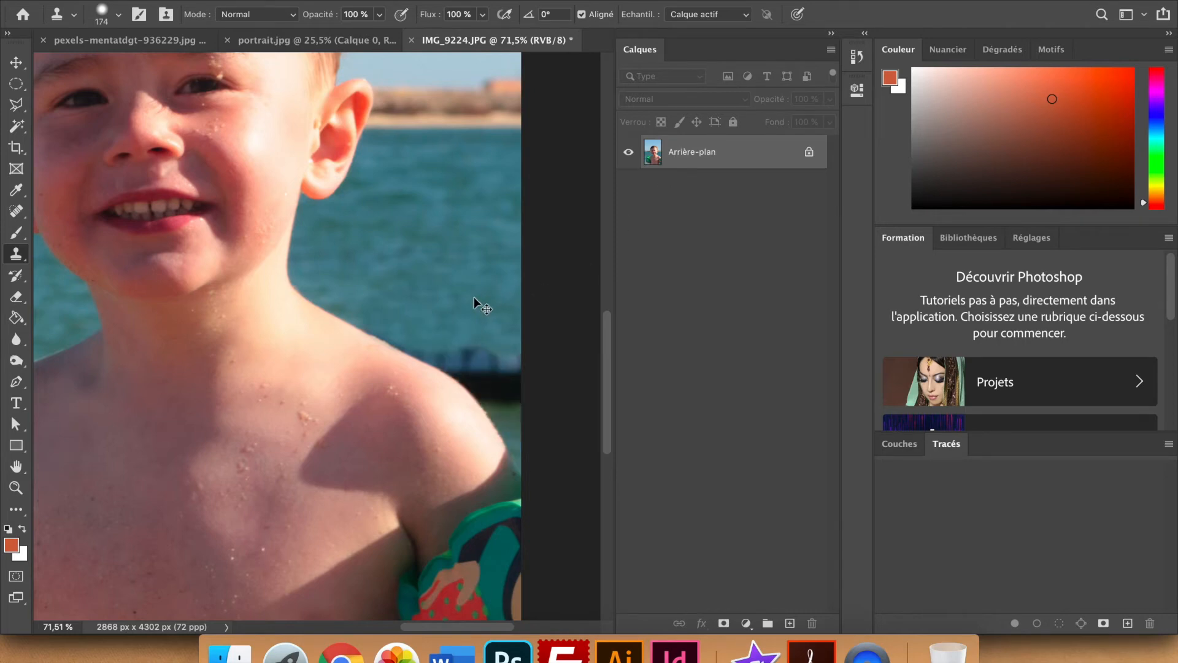
key("super+z")
key("super+z")
key("super+z")
key("super+z")
key("super+z")
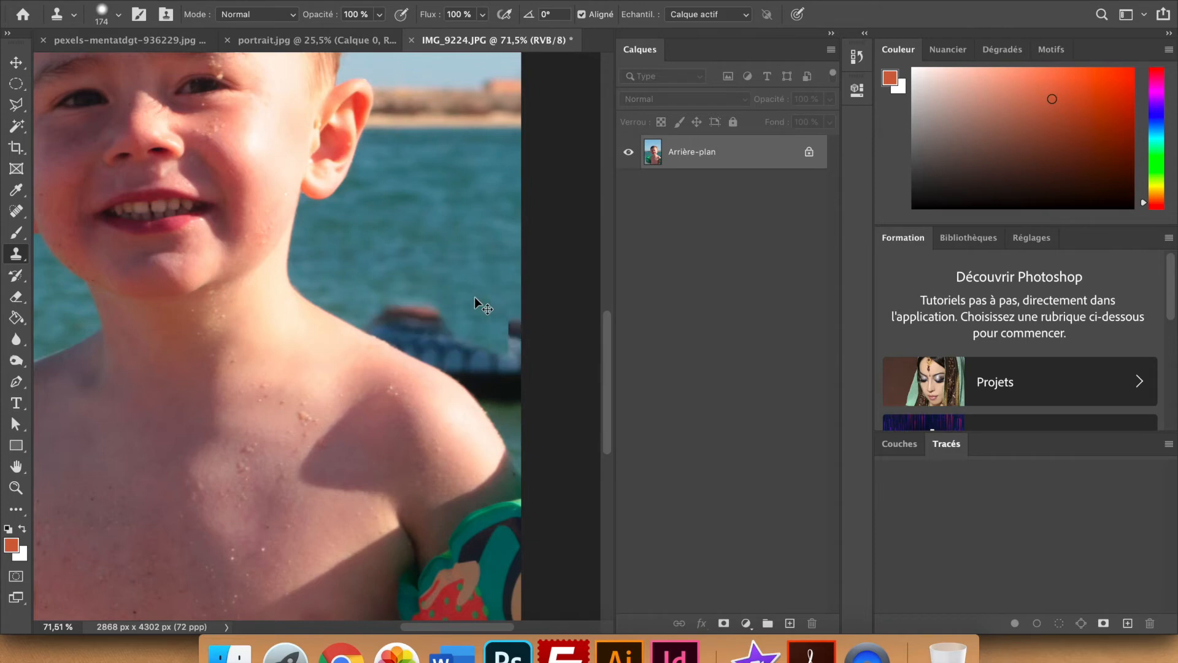
key("super+z")
key("super+z")
key("super+z")
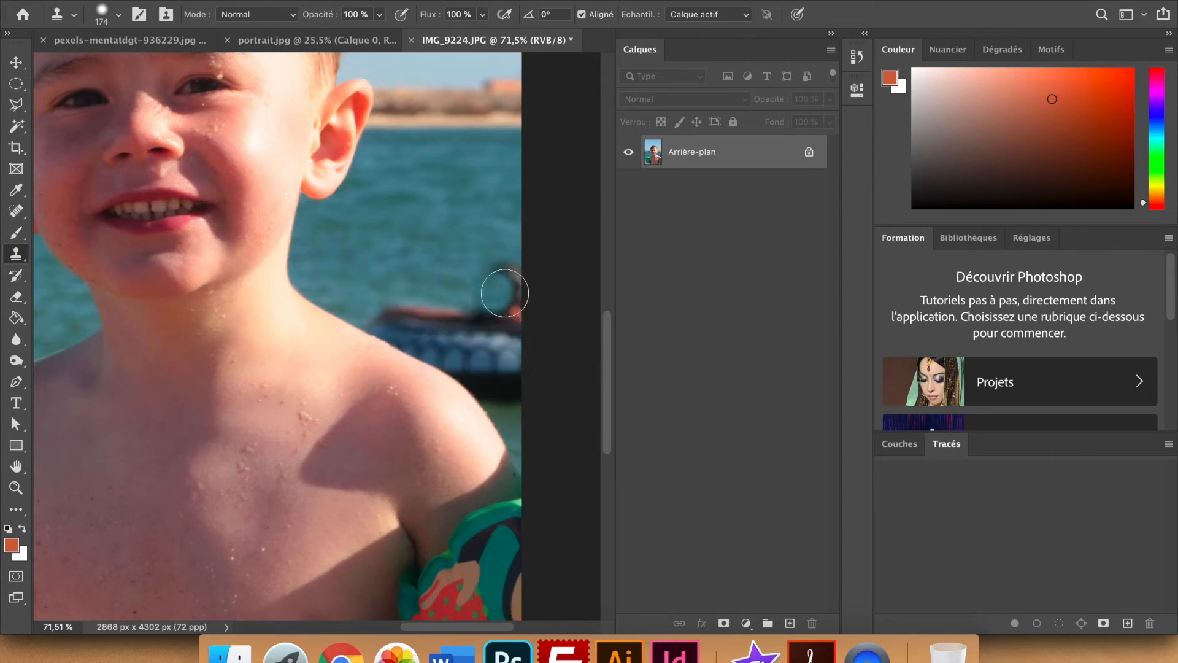
Add an empty layer above Arrière-plan and try to clone water on it with sampling on Calque actif.
left_click(791, 623)
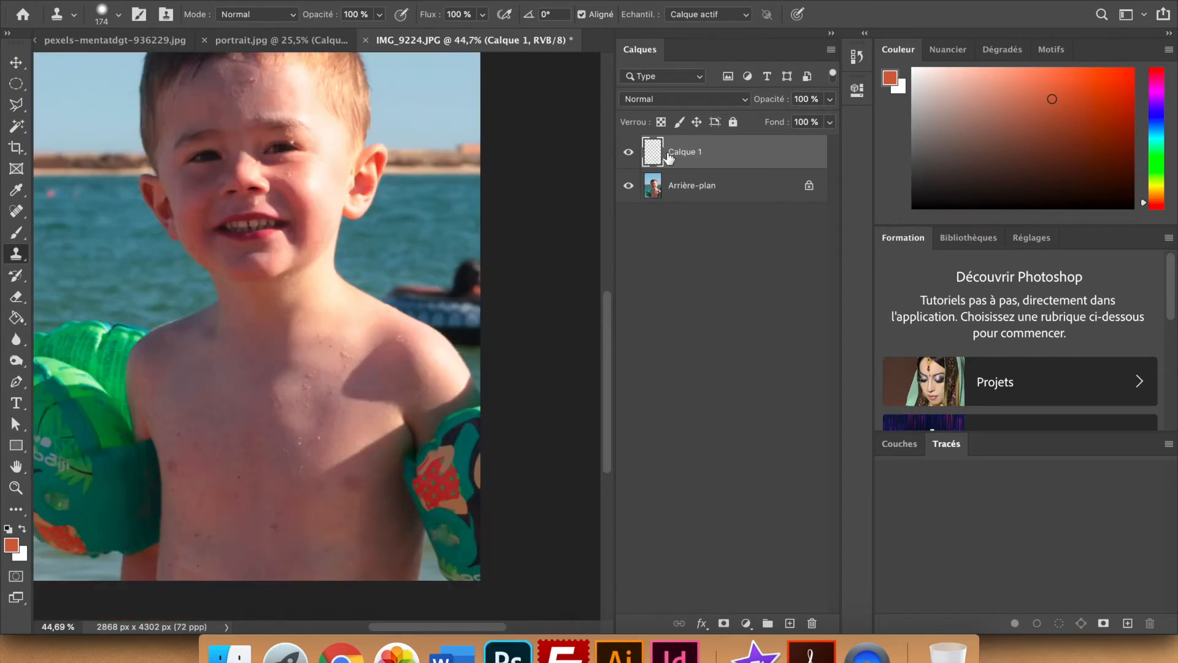
left_click(414, 240, "alt")
left_click_drag(339, 291, 391, 313)
Sample the water from the Arrière-plan layer and clone it over the swimmer and tube on Calque 1.
left_click(692, 187)
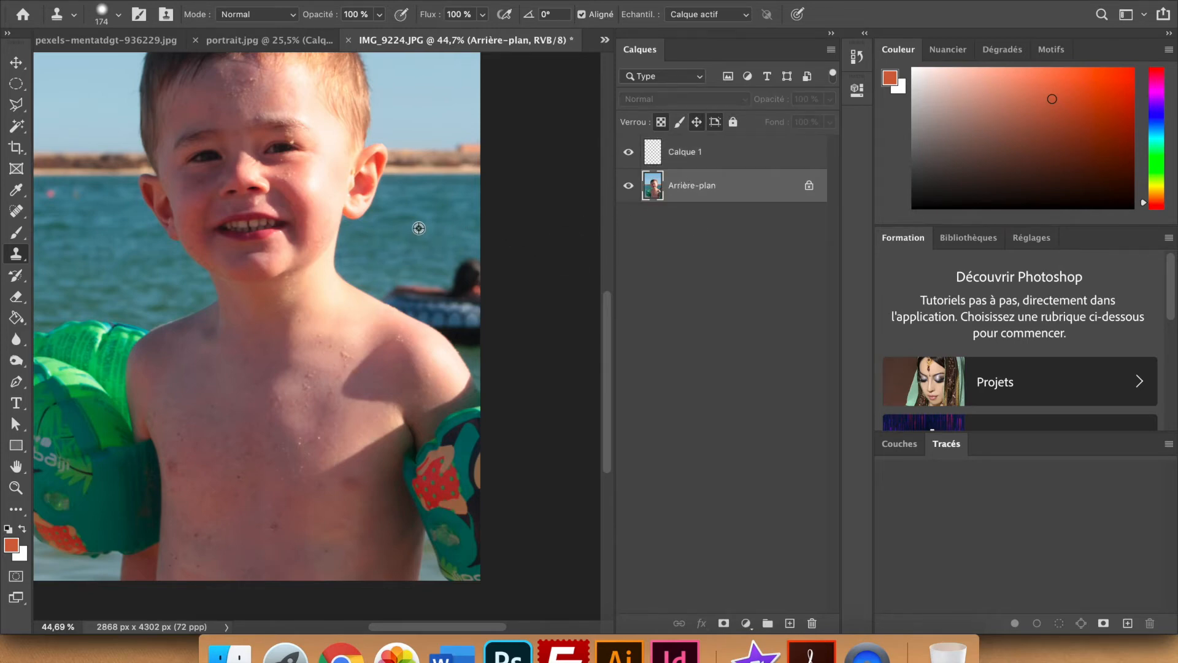
left_click(707, 167)
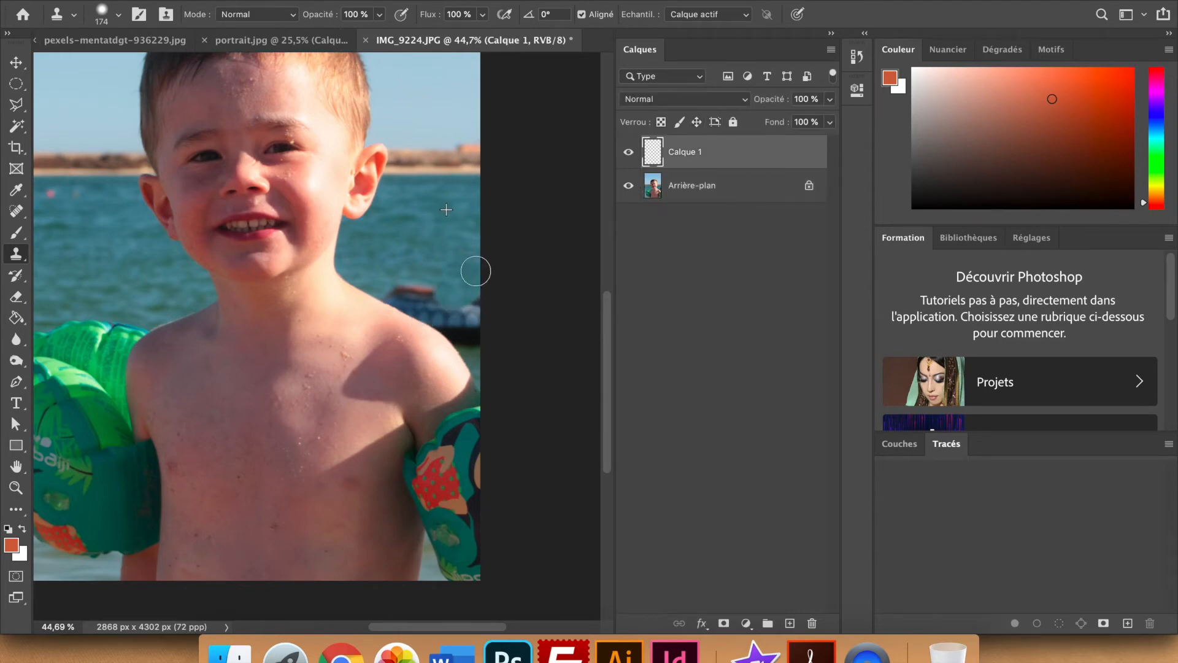
mouse_move(404, 286)
left_mouse_down()
mouse_move(472, 306)
mouse_move(455, 289)
mouse_move(474, 332)
mouse_move(475, 310)
mouse_move(610, 277)
left_mouse_up()
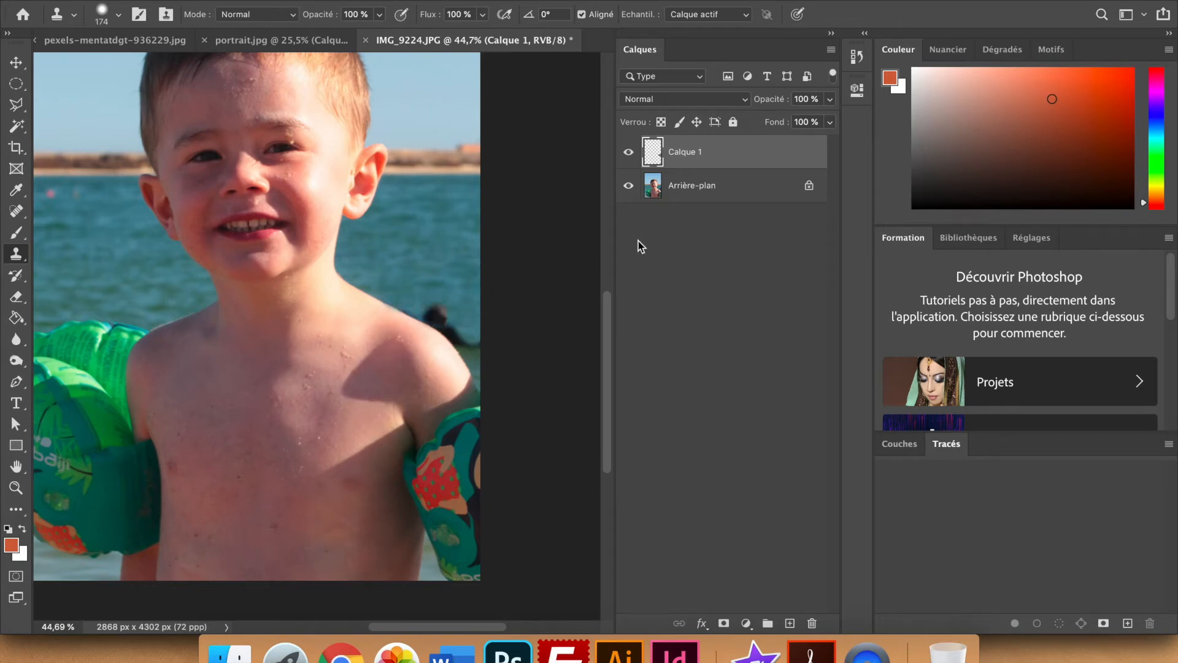
Hide and reshow the Arrière-plan layer to examine the cloned strokes isolated on Calque 1.
left_click(630, 191)
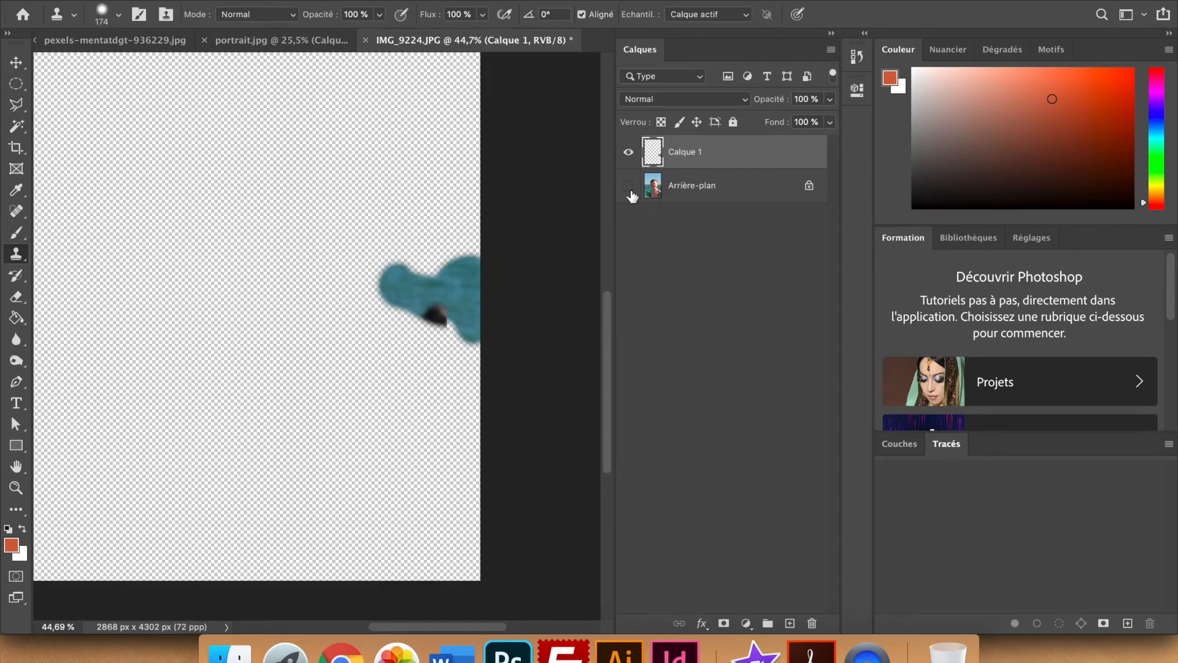
left_click(629, 187)
left_click(691, 186)
left_click(700, 167)
left_click(701, 186)
left_click(750, 160)
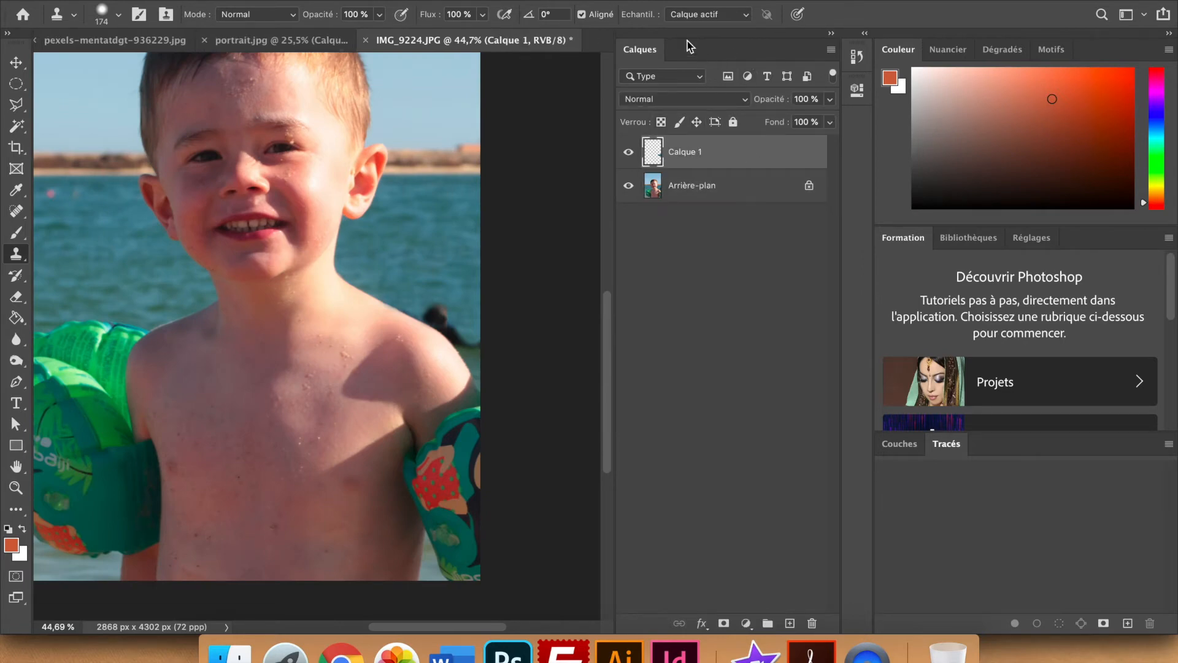
Replace the cloned layer with a new empty one and set the clone sampling to Actif et inférieurs.
left_click_drag(755, 158, 811, 622)
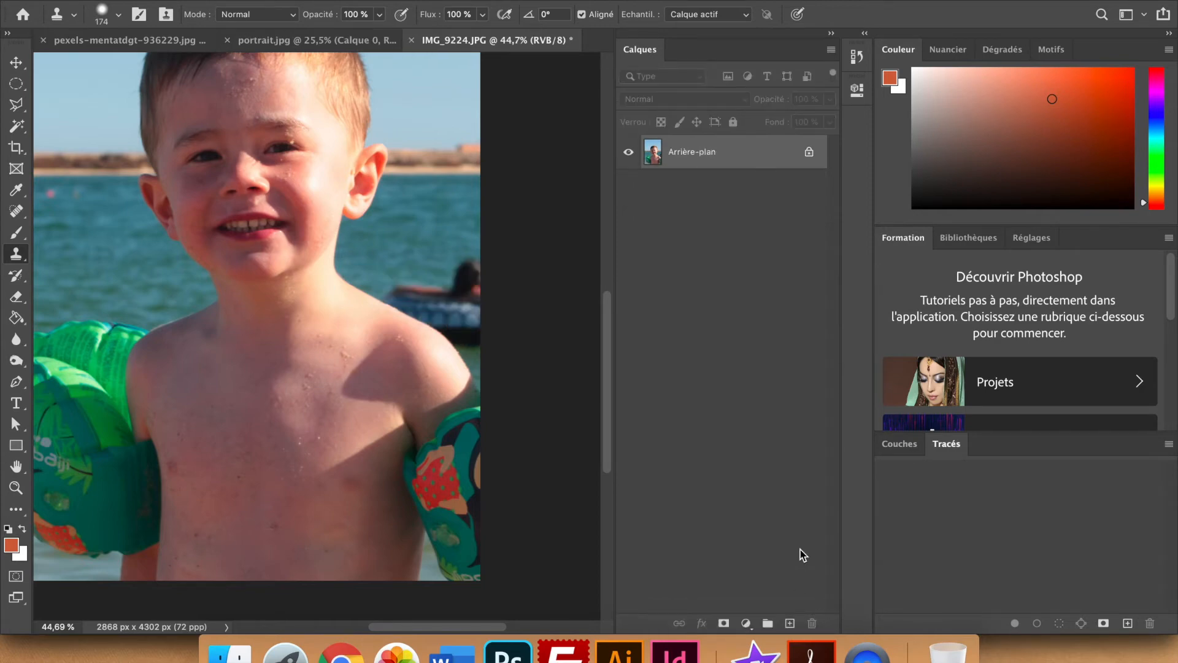
left_click(789, 623)
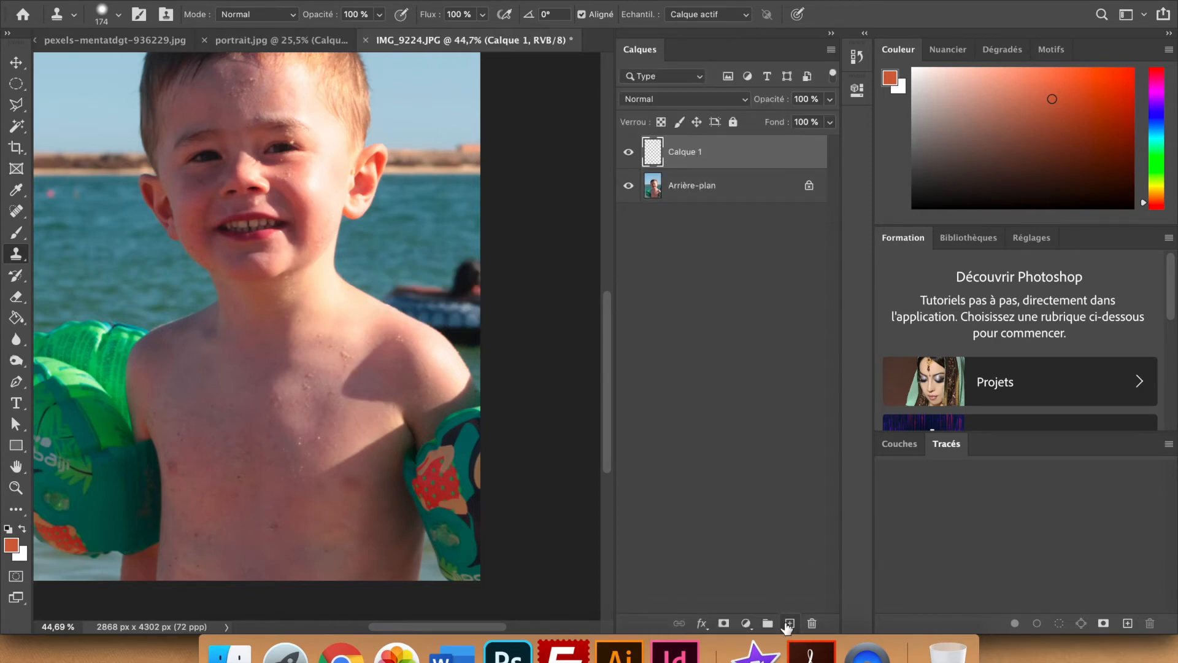
left_click(743, 18)
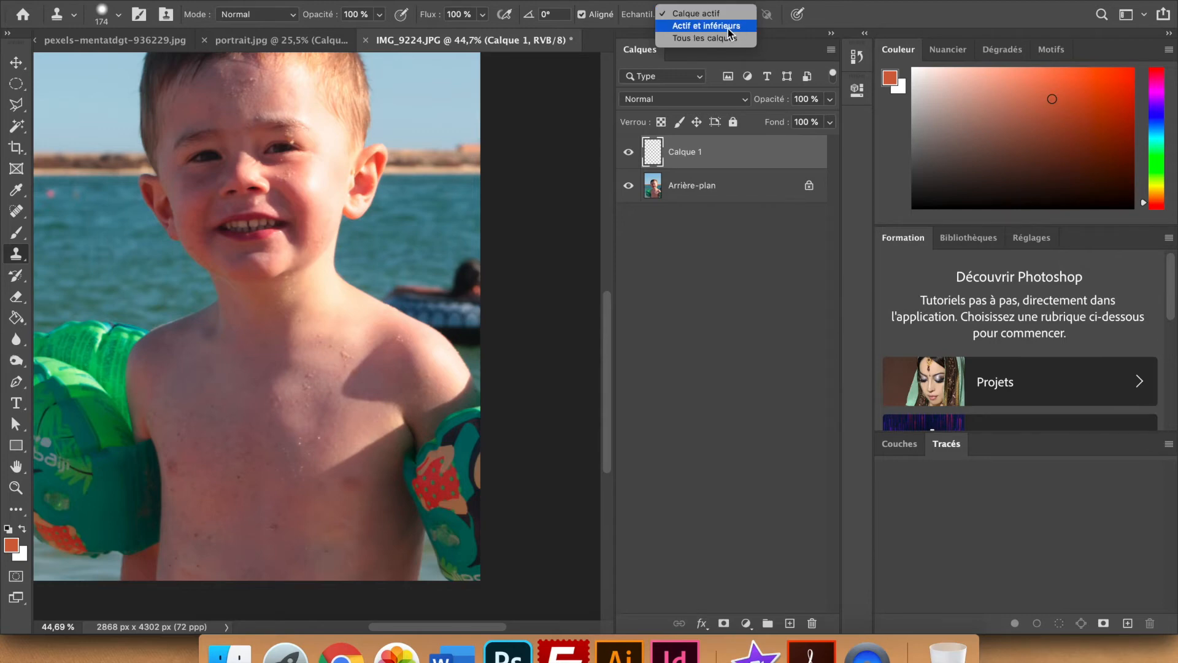
left_click(729, 32)
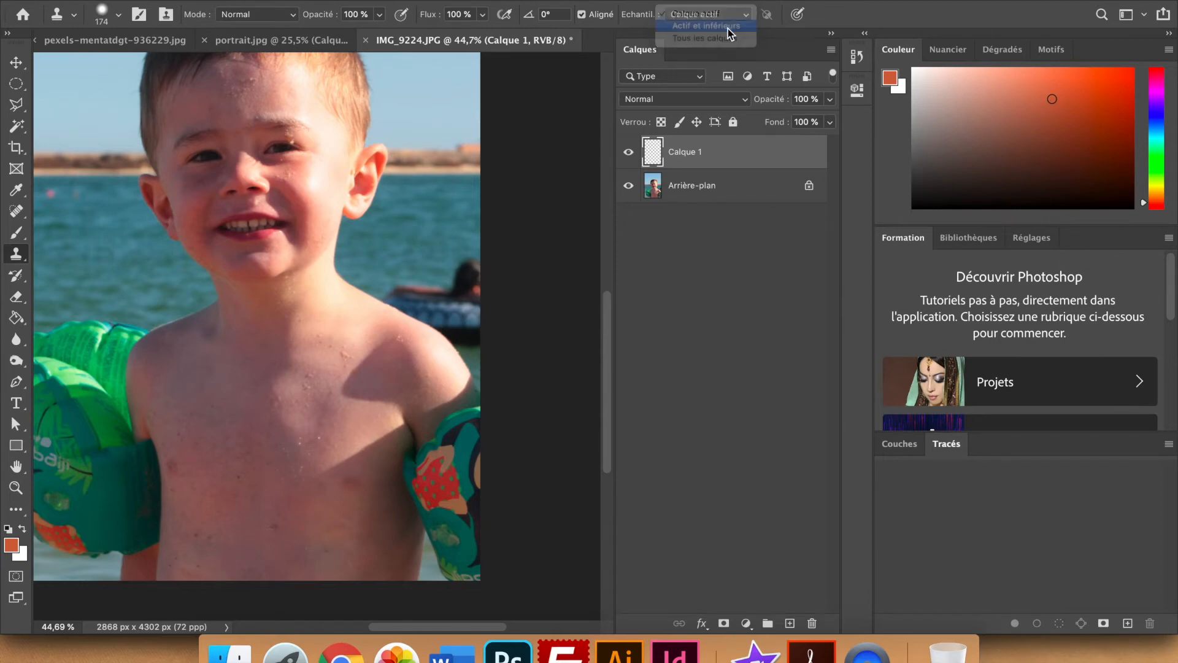
Clone water over the swimmer and the upper part of the tube on Calque 1, above the Arrière-plan layer.
left_click(691, 187)
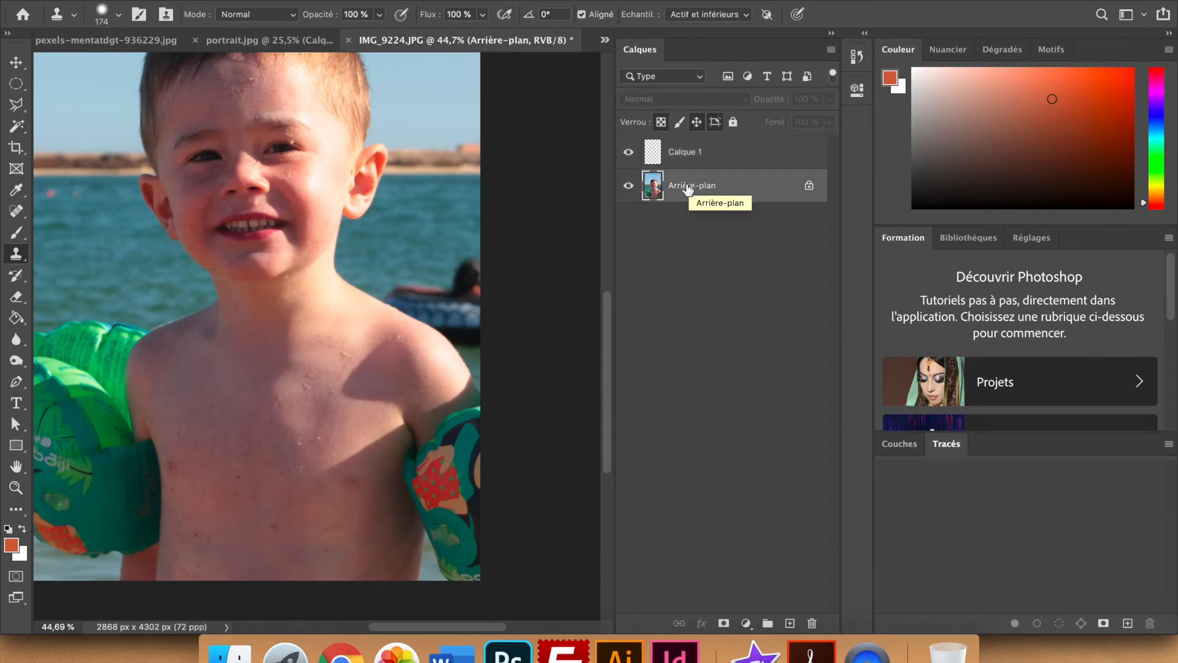
left_click(699, 156)
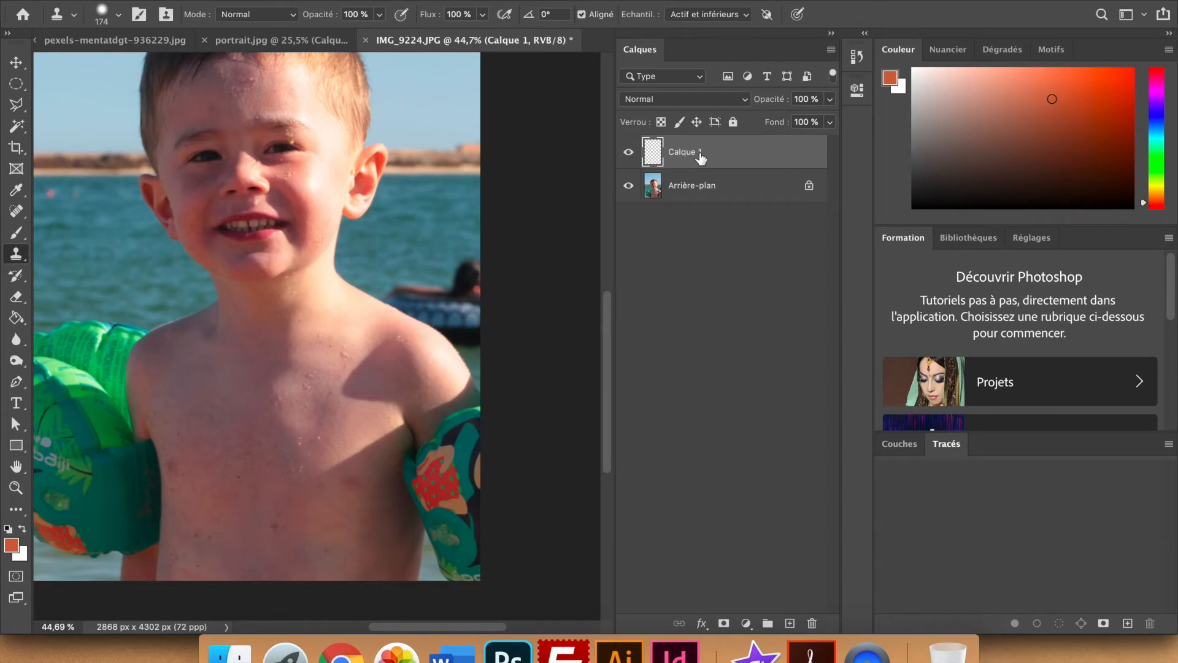
left_click(703, 192)
left_click(712, 157)
mouse_move(431, 286)
left_mouse_down()
mouse_move(433, 296)
mouse_move(467, 278)
mouse_move(454, 309)
mouse_move(408, 294)
mouse_move(464, 305)
mouse_move(471, 318)
left_mouse_up()
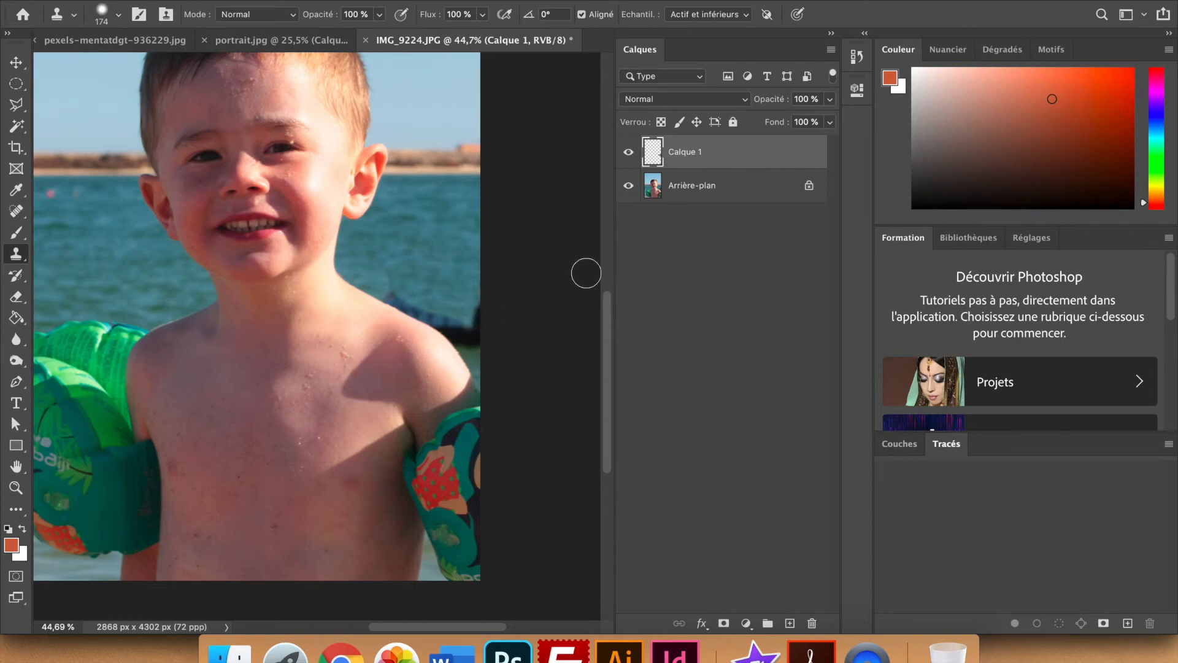
left_click(687, 194)
left_click(690, 159)
left_click(692, 184)
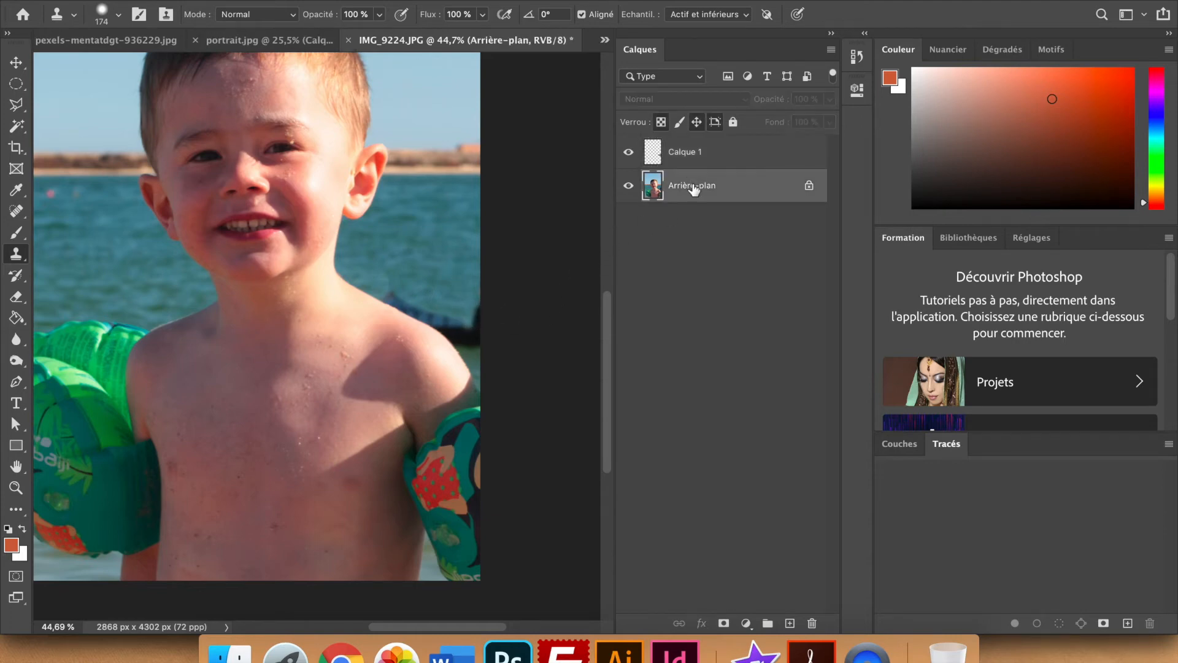
left_click(698, 152)
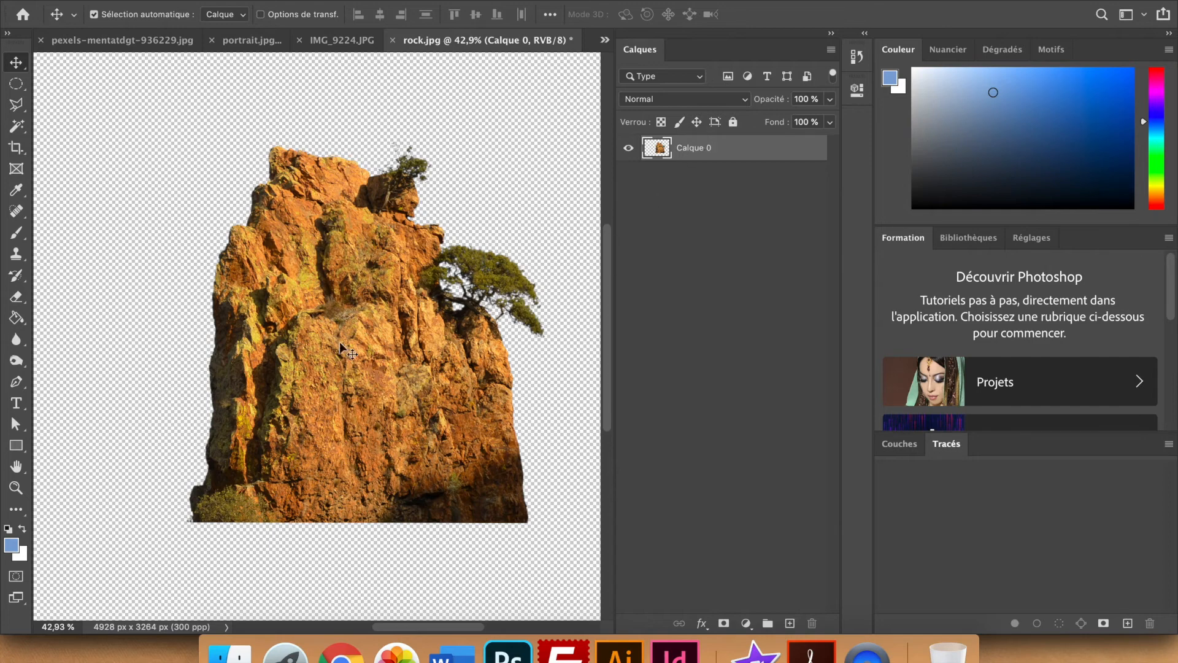
Add an empty layer above Calque 0 and set the Clone Stamp to the Arrondi flou brush at 201 px with 0 % hardness.
left_click(12, 254)
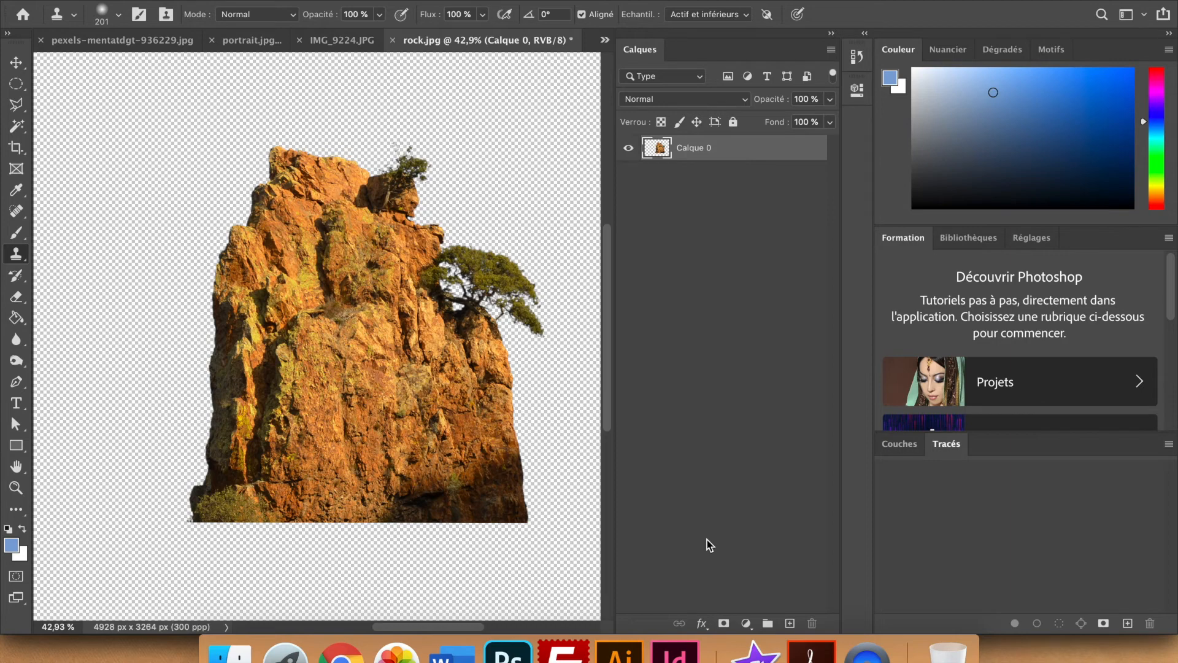
left_click(790, 623)
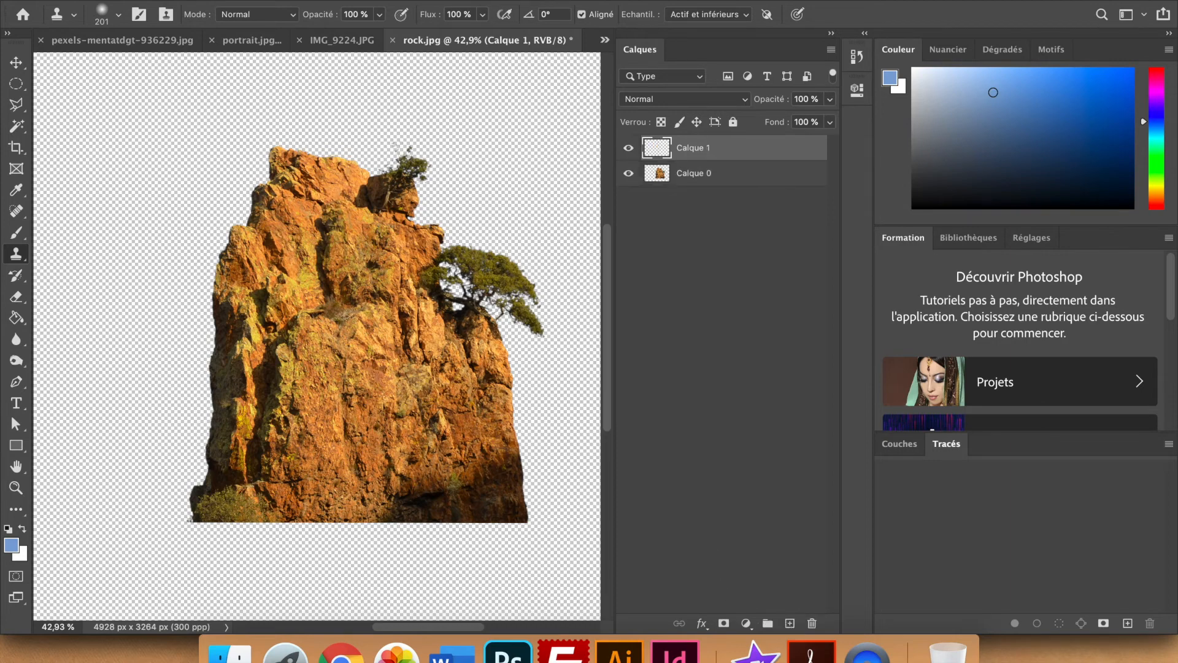
scroll(488, 302, "up", 5)
left_click_drag(488, 302, 441, 286)
right_click(441, 283)
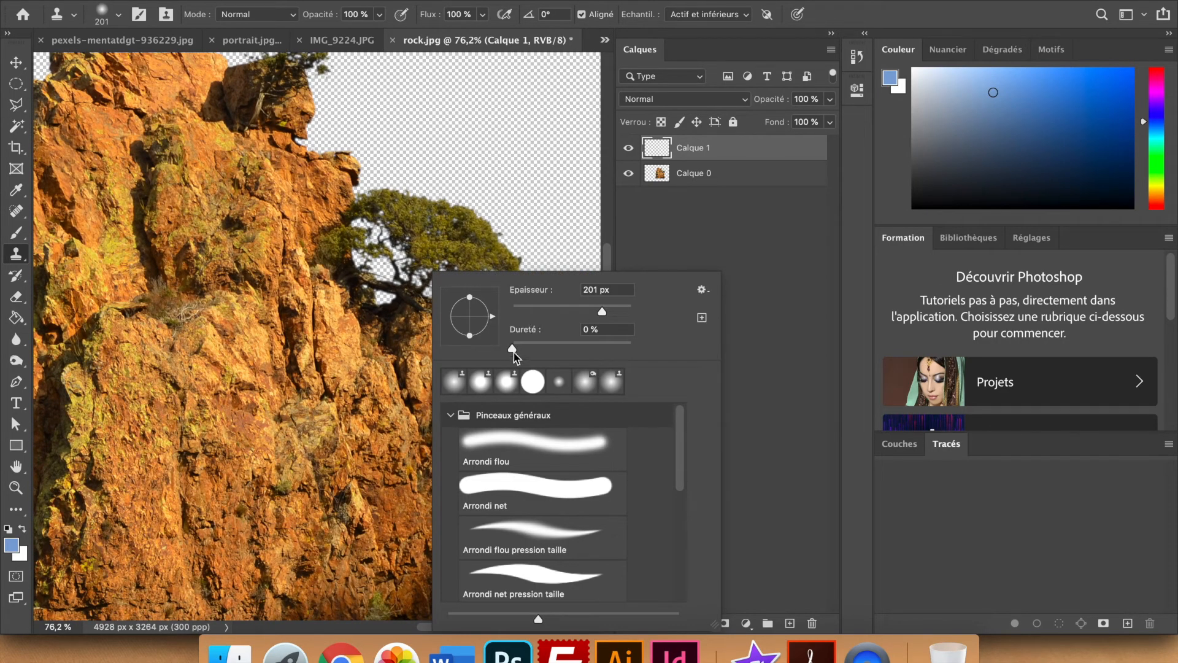
left_click_drag(514, 350, 518, 351)
left_click(525, 454)
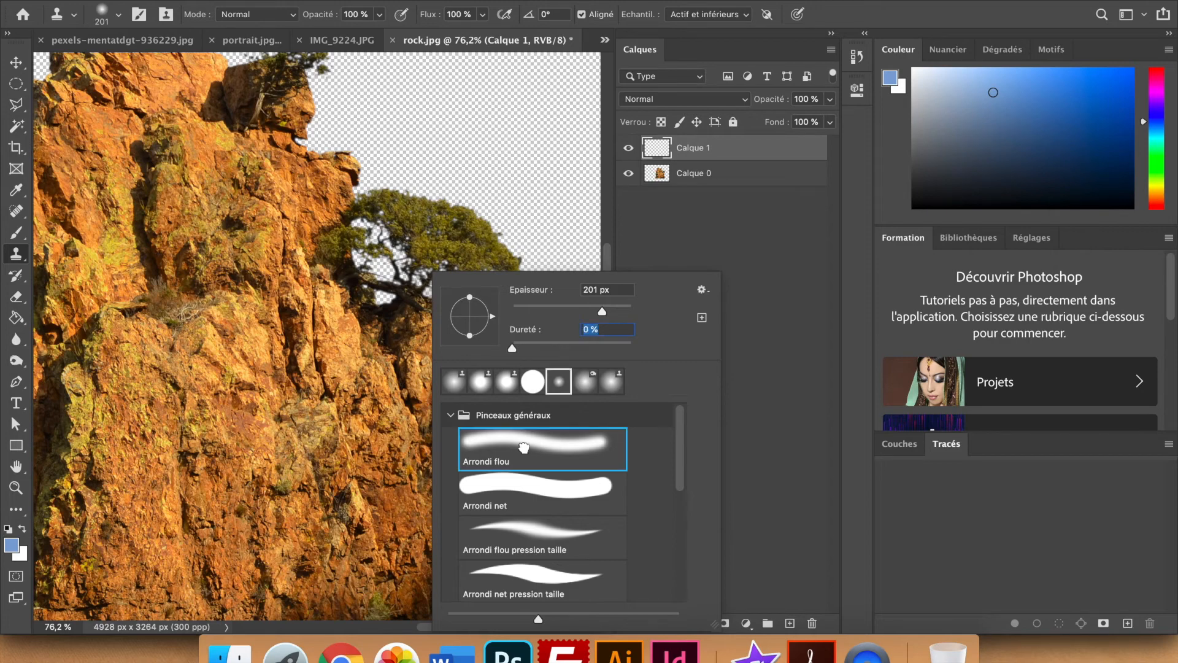
left_click(388, 338)
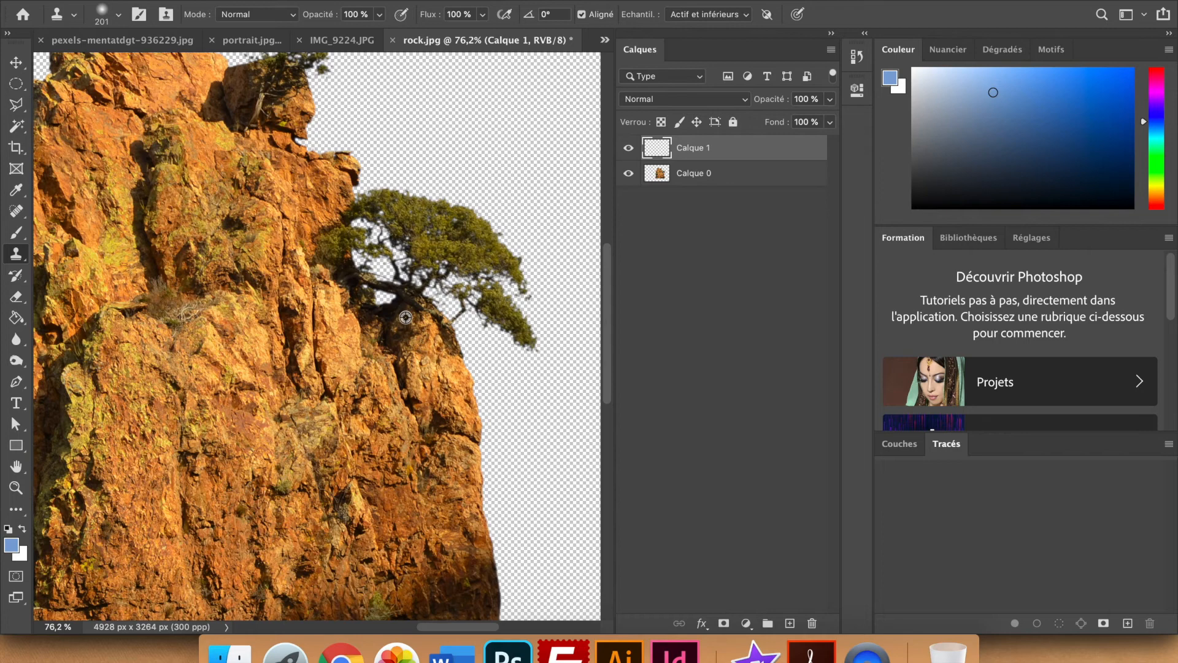
Sample the rock below the large tree and clone the tree with its rock edge into the empty area beside the cliff on Calque 1.
left_click(409, 326, "alt")
scroll(406, 328, "left", 8)
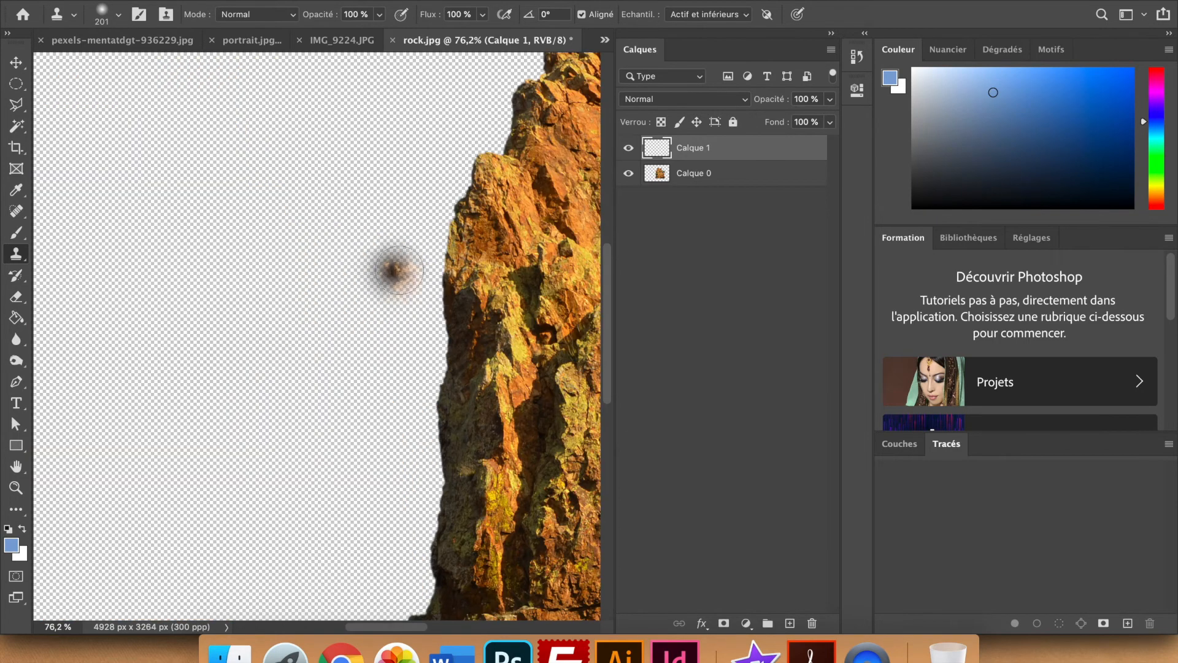
mouse_move(268, 320)
left_mouse_down()
mouse_move(316, 295)
mouse_move(276, 343)
mouse_move(289, 233)
mouse_move(267, 324)
mouse_move(393, 313)
mouse_move(369, 246)
mouse_move(178, 203)
mouse_move(199, 270)
mouse_move(264, 301)
mouse_move(326, 368)
mouse_move(184, 282)
mouse_move(203, 166)
mouse_move(154, 288)
mouse_move(353, 390)
mouse_move(209, 298)
mouse_move(195, 154)
left_mouse_up()
key("super+0")
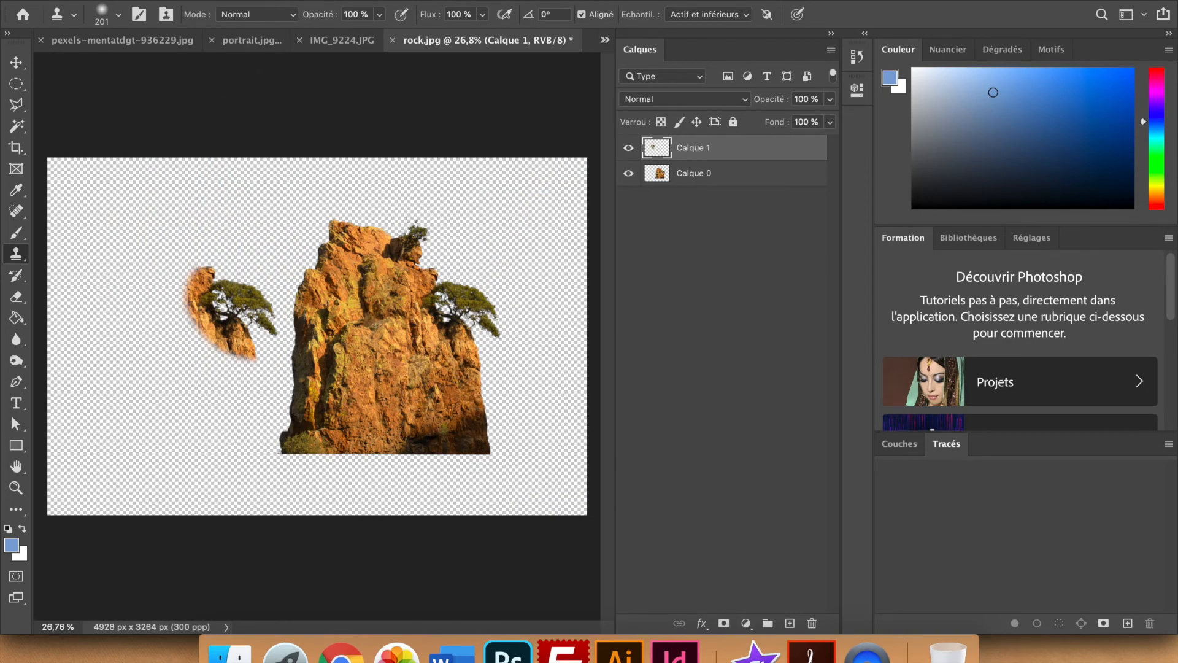
Flip the cloned tree on Calque 1 with Symétrie axe horizontal.
left_click(184, 2)
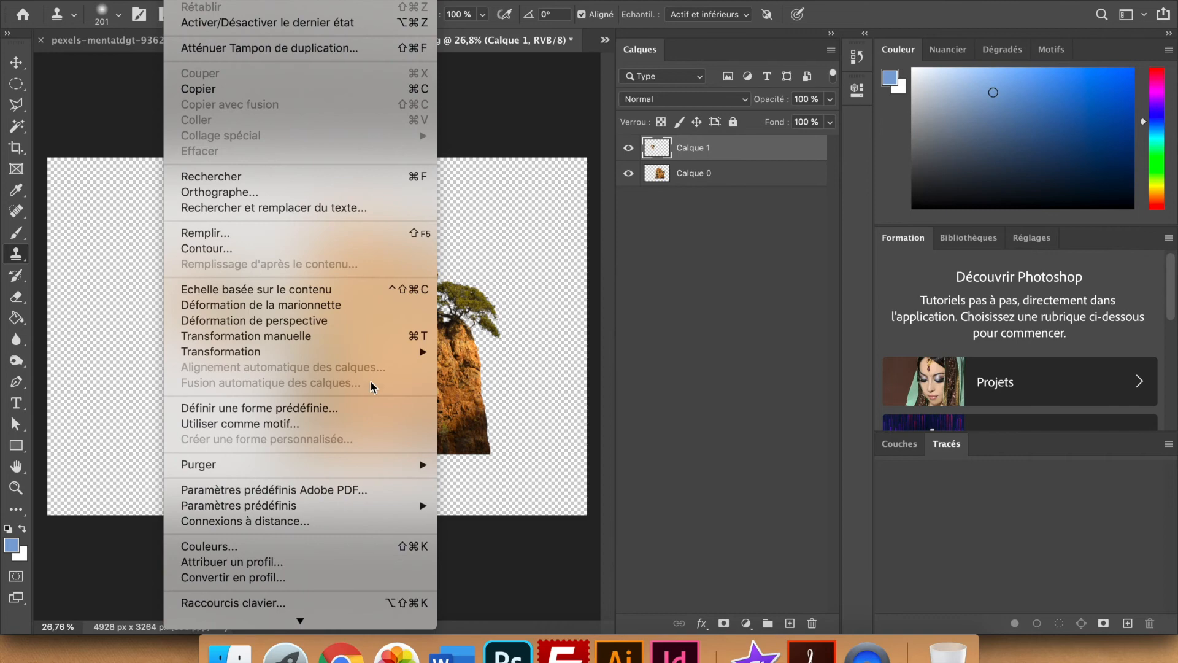
mouse_move(385, 354)
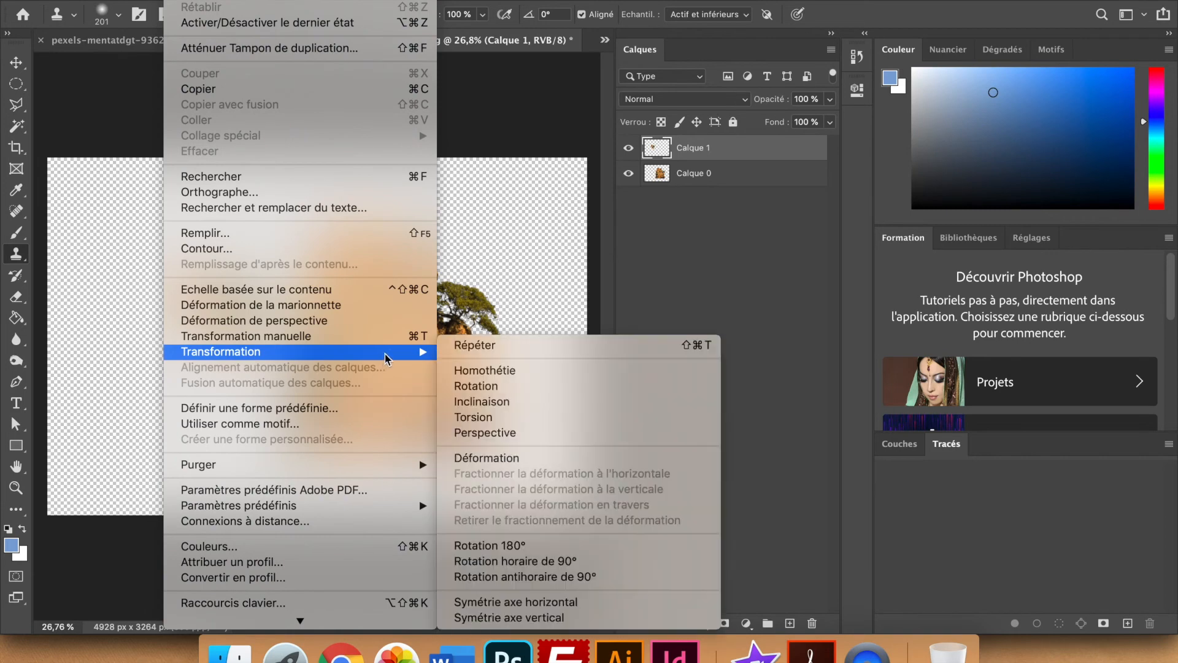
left_click(590, 606)
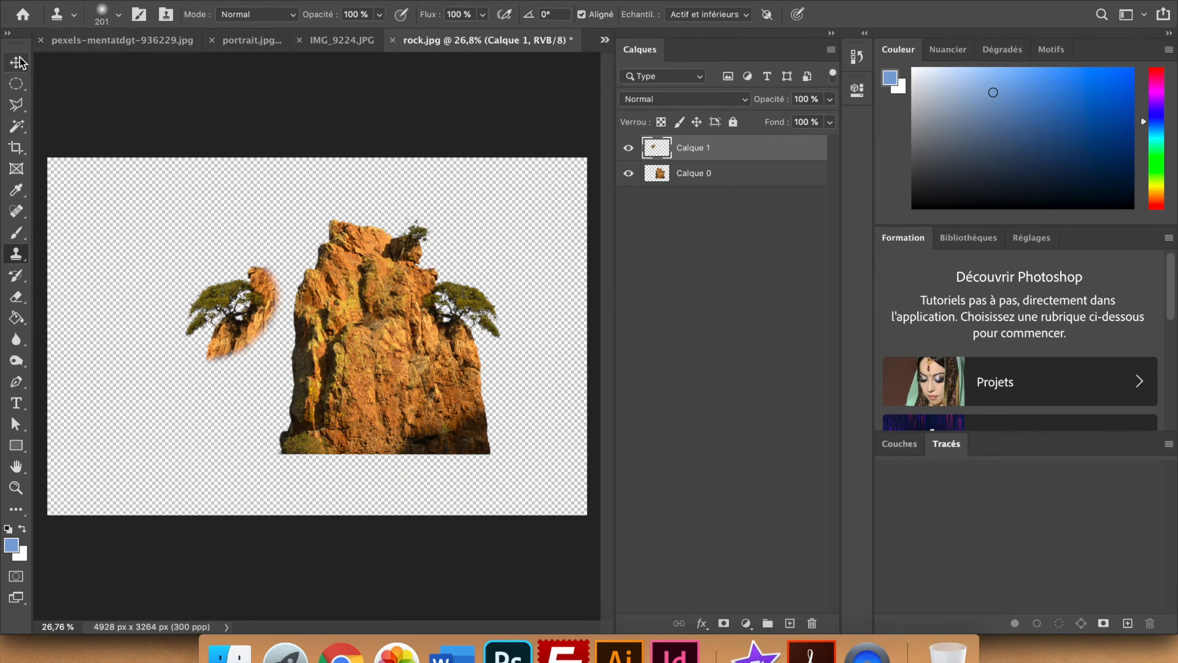
Move the mirrored tree onto the cliff's left edge and rotate it to follow the rock face.
key("v")
mouse_move(240, 345)
left_mouse_down()
mouse_move(297, 393)
mouse_move(371, 418)
mouse_move(378, 386)
left_mouse_up()
key("ctrl+t")
mouse_move(336, 388)
left_mouse_down()
mouse_move(347, 390)
mouse_move(349, 376)
left_mouse_up()
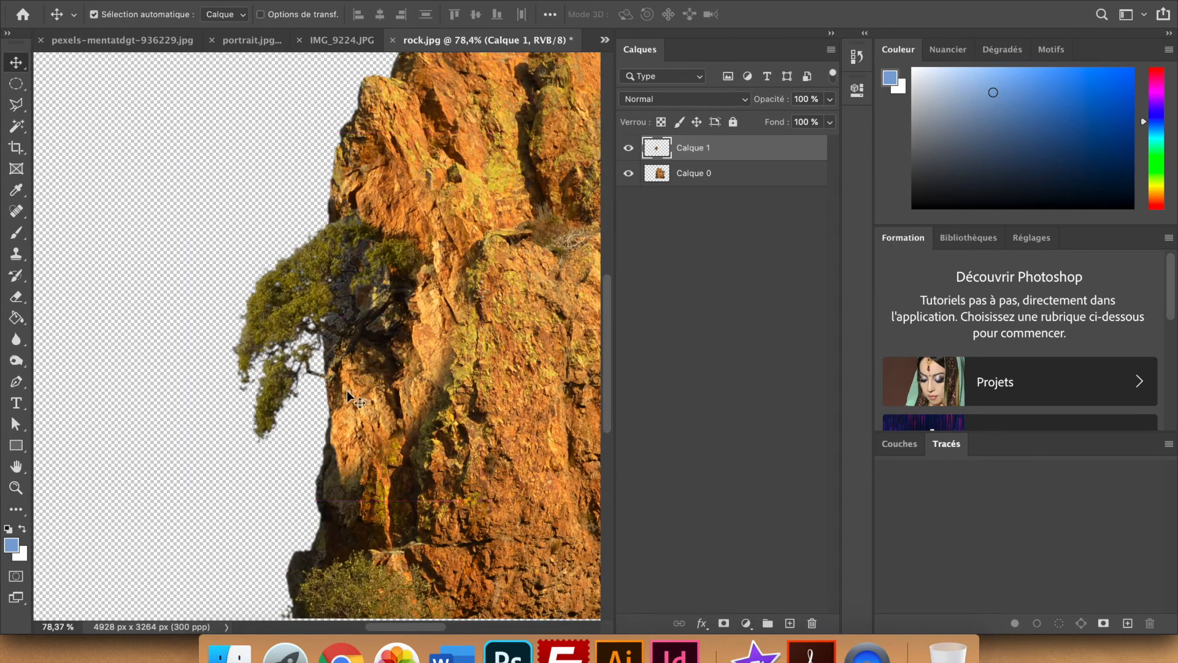
Hide and reshow Calque 0 and Calque 1 in turn to examine how the cloned tree blends with the rock.
left_click(628, 173)
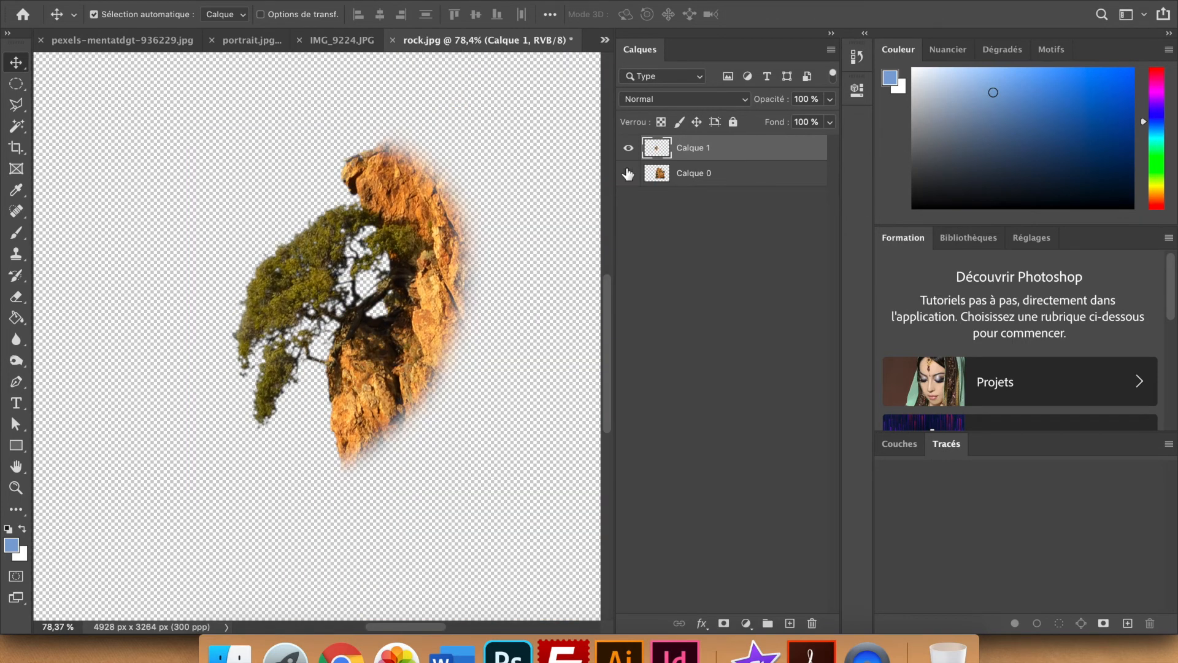
left_click(628, 173)
left_click(628, 152)
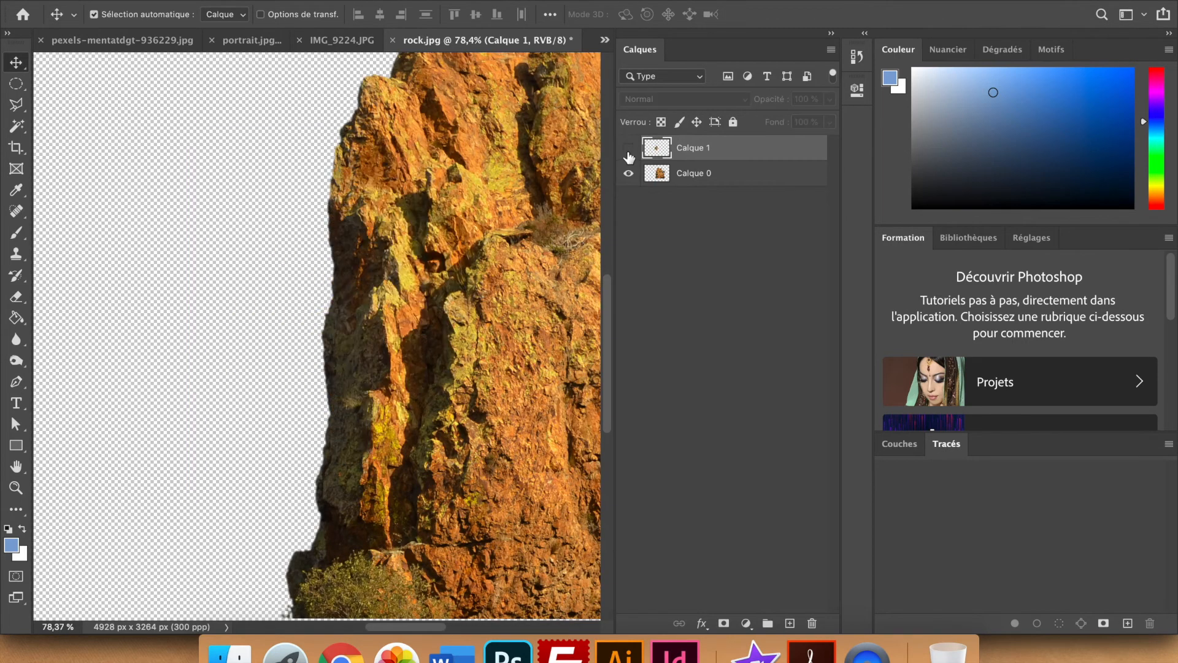
left_click(628, 150)
scroll(437, 268, "down", 5)
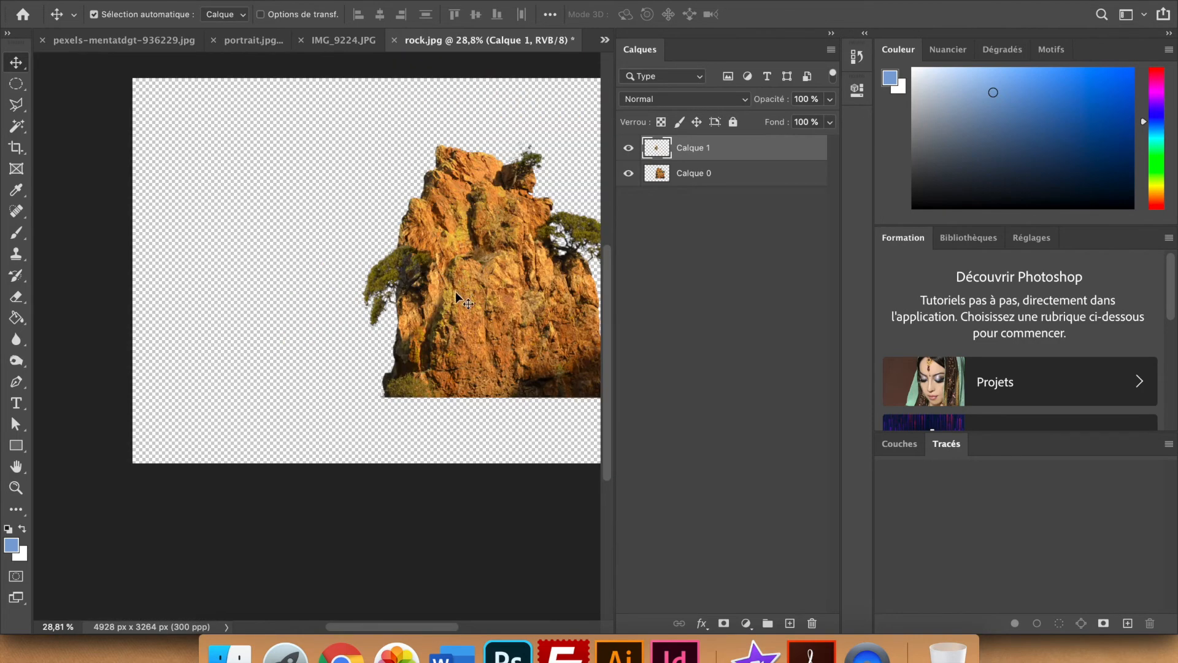
scroll(456, 294, "right", 5)
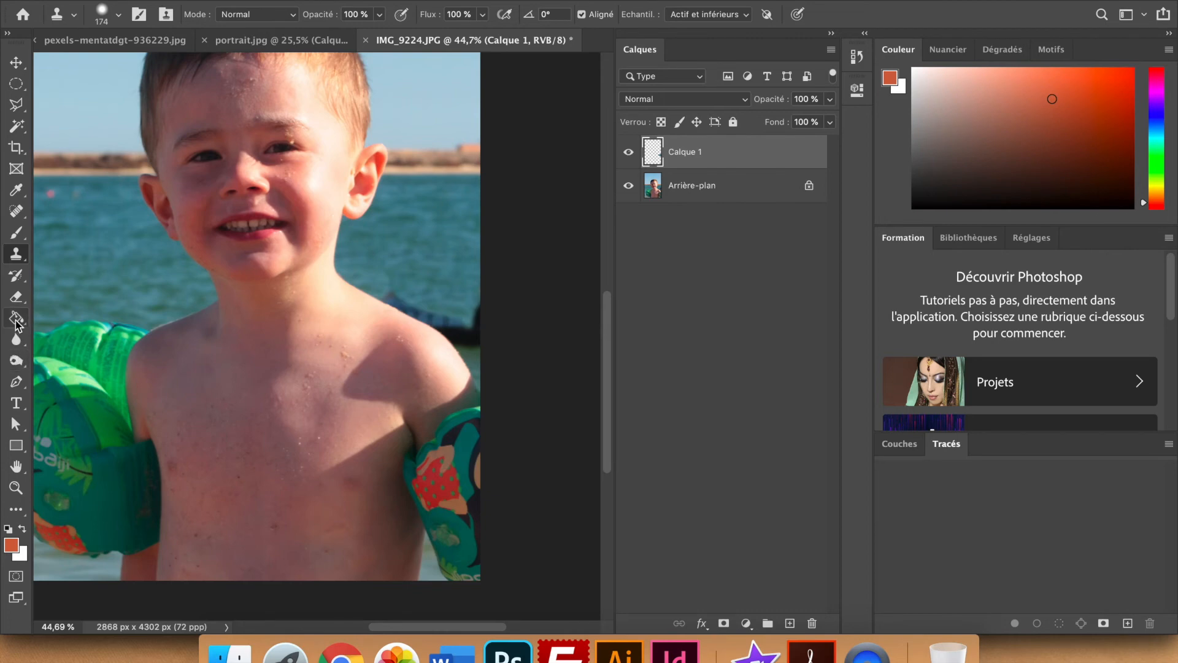
In IMG_9224.JPG, activate the Pen tool in Tracé mode and delete Calque 1, leaving only Arrière-plan.
left_click(17, 382)
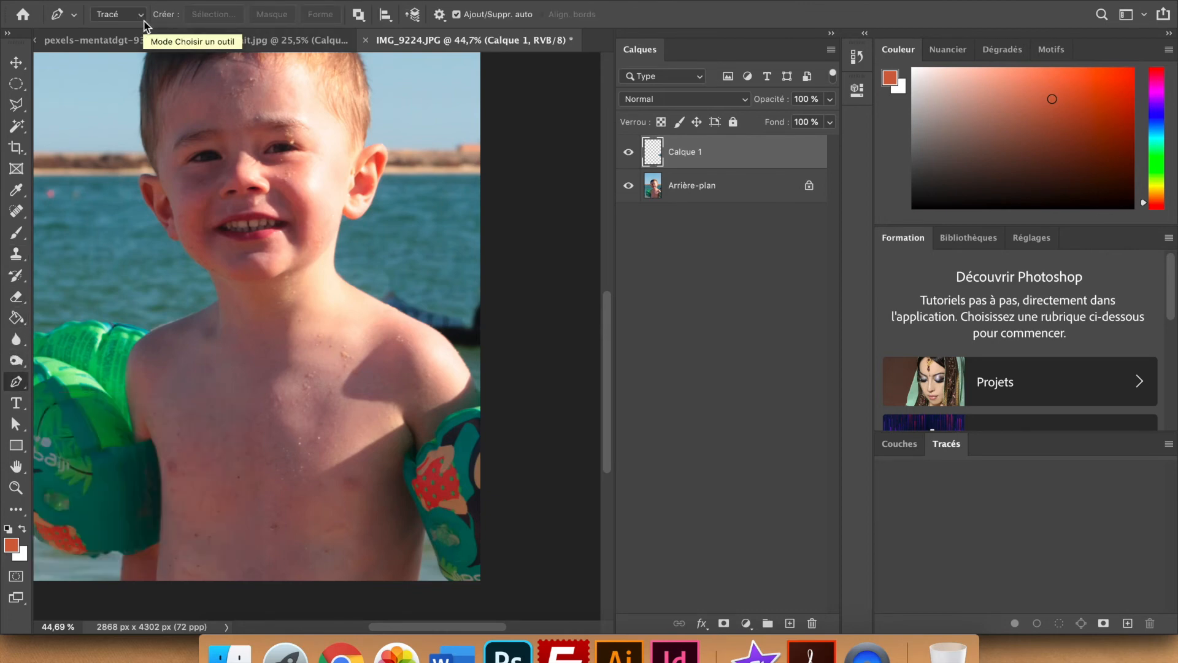
scroll(433, 368, "up", 10)
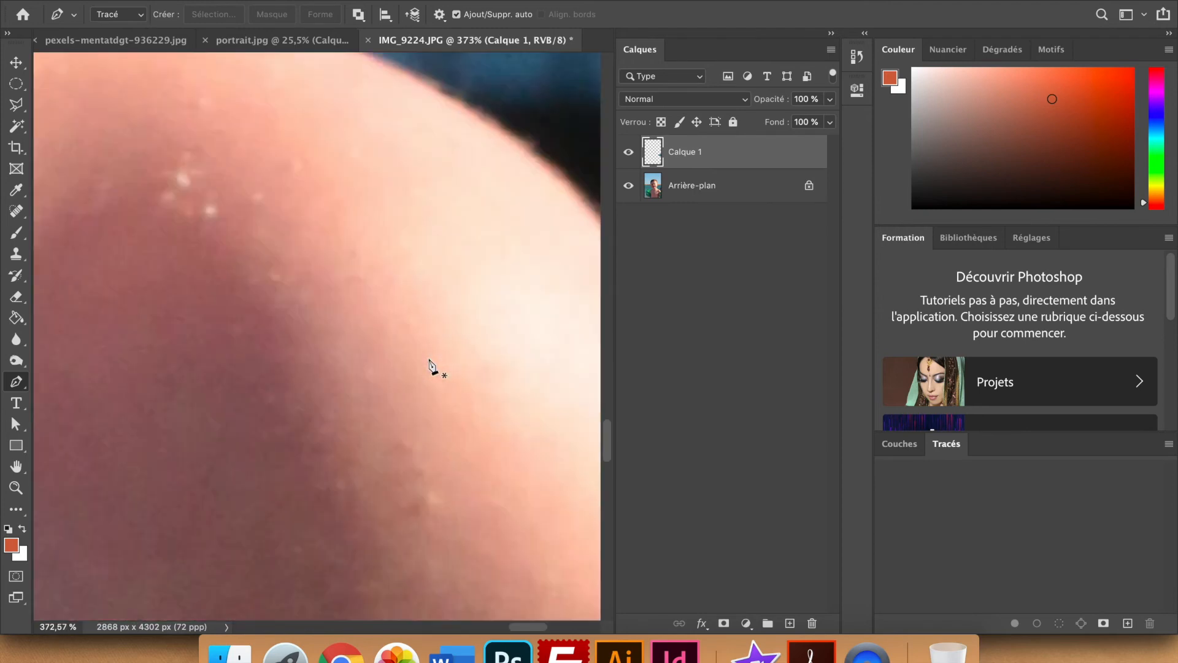
scroll(432, 369, "down", 4)
left_click_drag(717, 160, 811, 623)
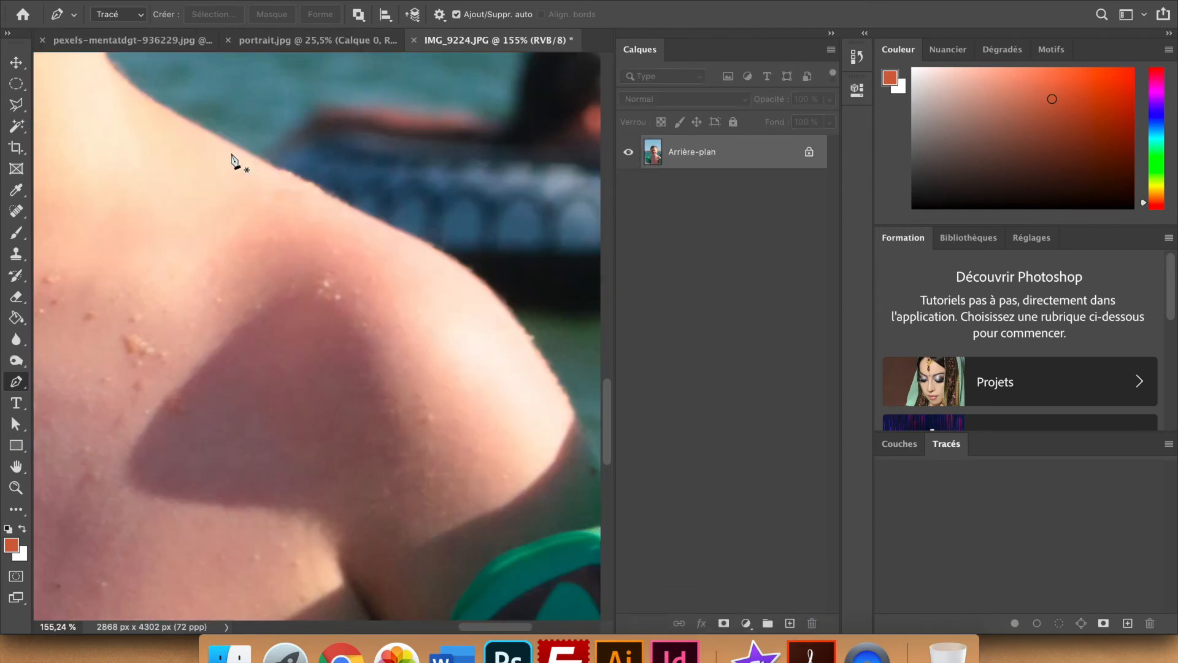
Trace a Pen path with curved points along the outer edge of the boy's shoulder beside the tube.
left_click(213, 132)
left_click_drag(314, 184, 341, 197)
left_click(403, 231)
left_click_drag(420, 237, 422, 240)
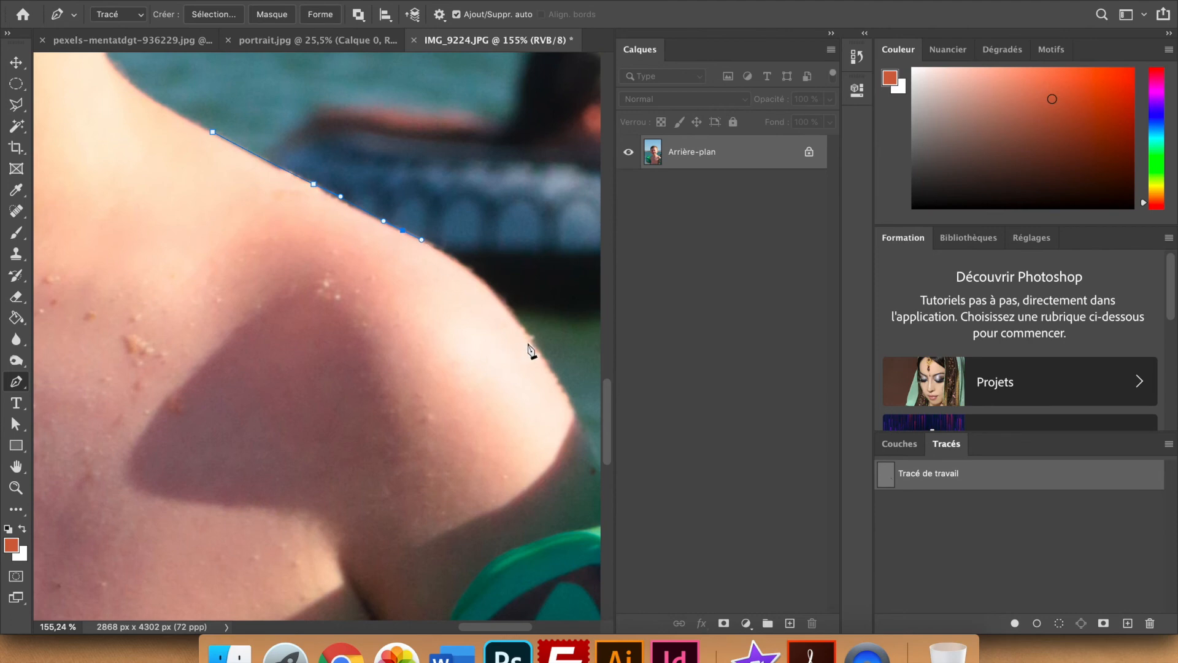
left_click_drag(532, 338, 573, 415)
left_click_drag(539, 380, 439, 281)
left_click_drag(497, 361, 505, 404)
Extend the path beyond the image edge and around the swimmer through the water, closing it at the shoulder.
scroll(502, 375, "up", 5)
left_click(556, 279)
left_click(528, 175)
left_click(452, 115)
left_click(245, 116)
left_click_drag(120, 206, 121, 214)
left_click(116, 388)
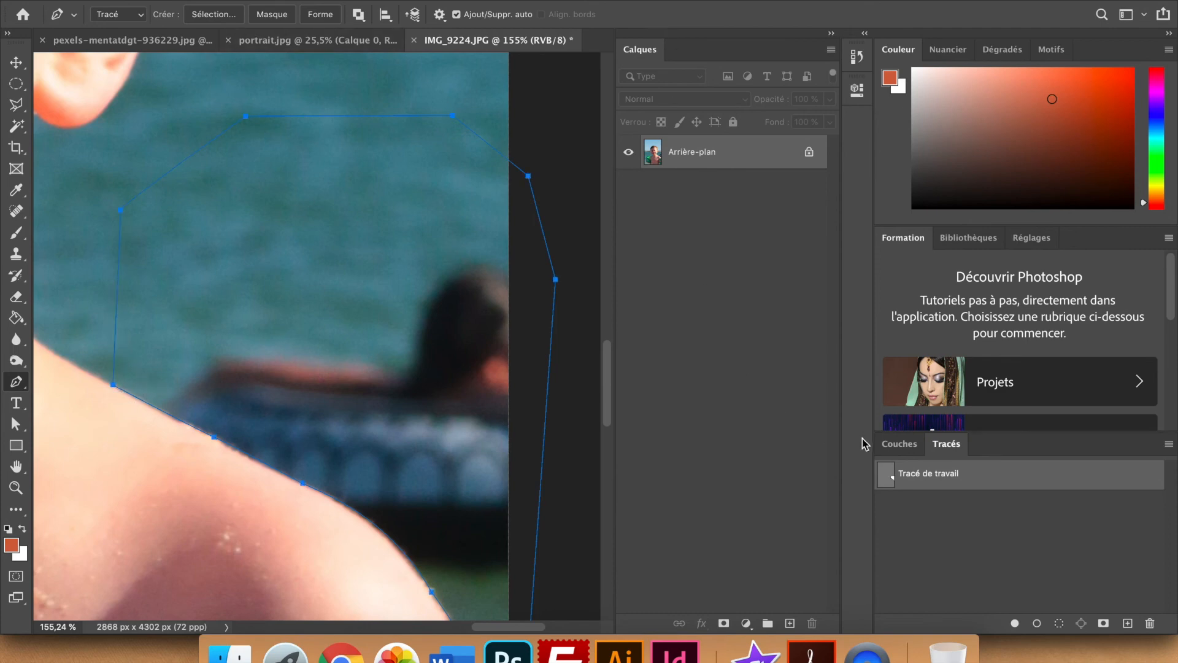
Convert the work path into a new selection with a feather radius of 3 pixels.
right_click(925, 478)
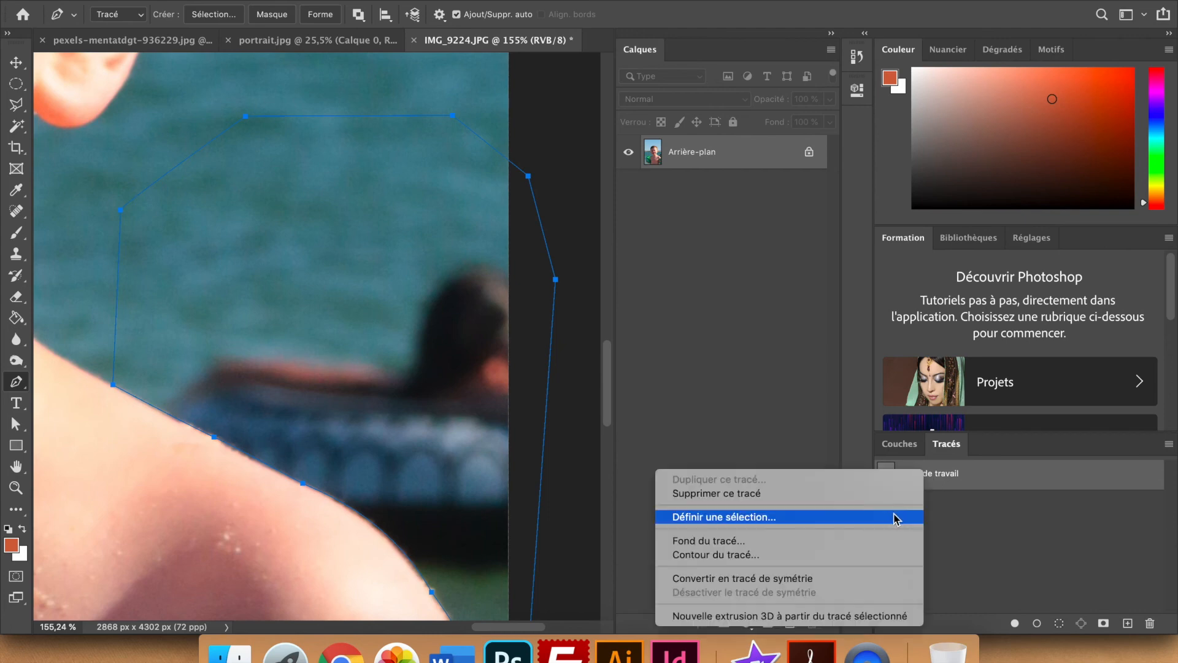
left_click(810, 522)
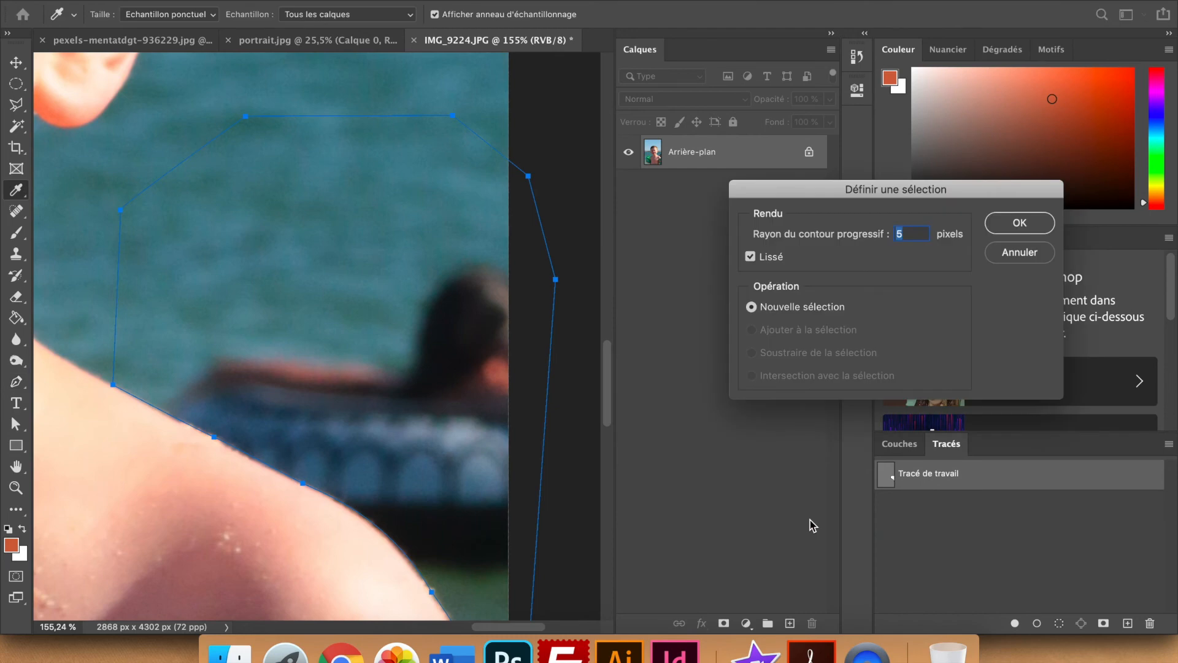
type("3")
left_click(1002, 232)
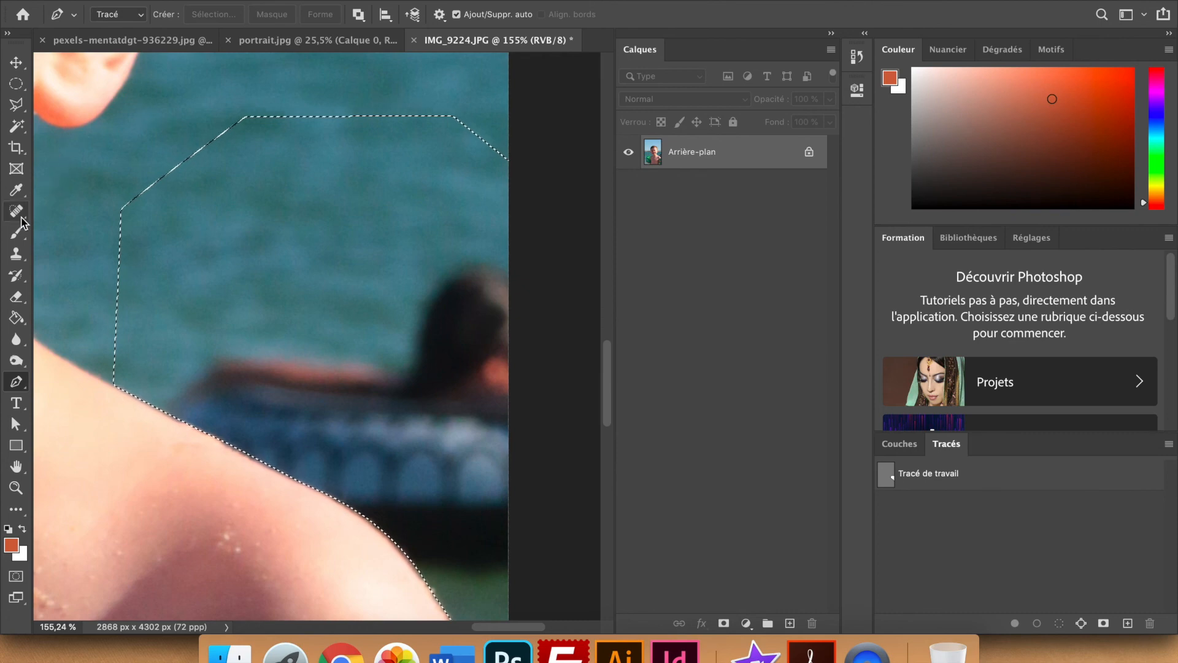
Activate the Clone Stamp with Actif et inférieurs sampling and add an empty layer above Arrière-plan.
left_click(16, 254)
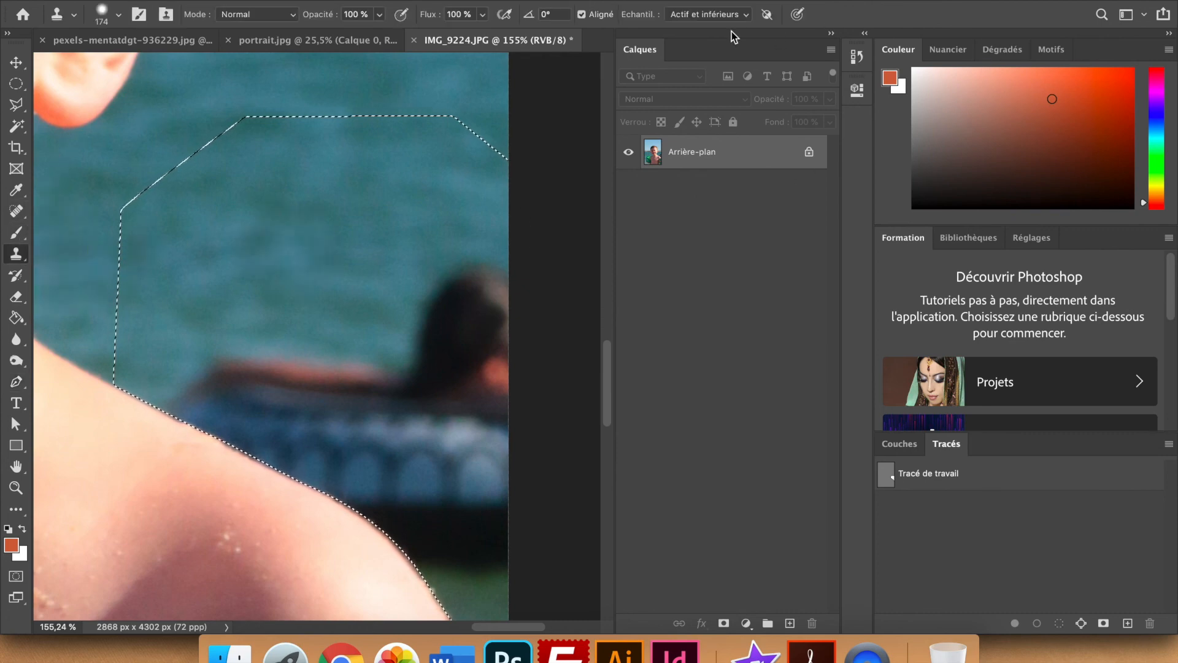
left_click(694, 17)
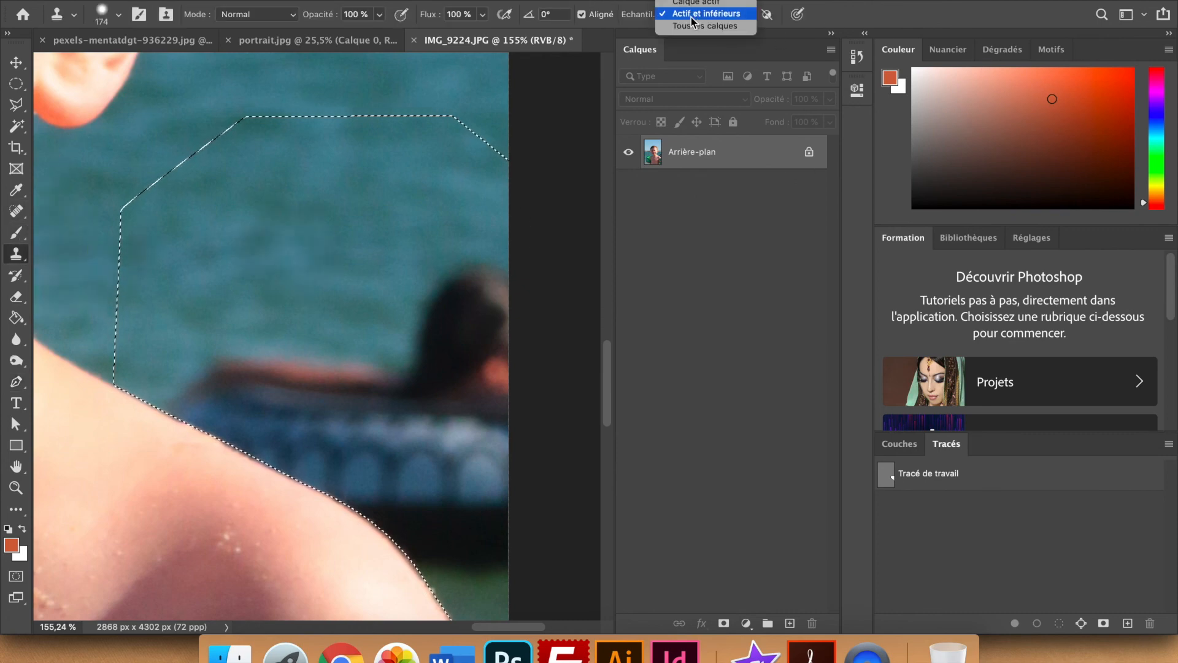
left_click(691, 19)
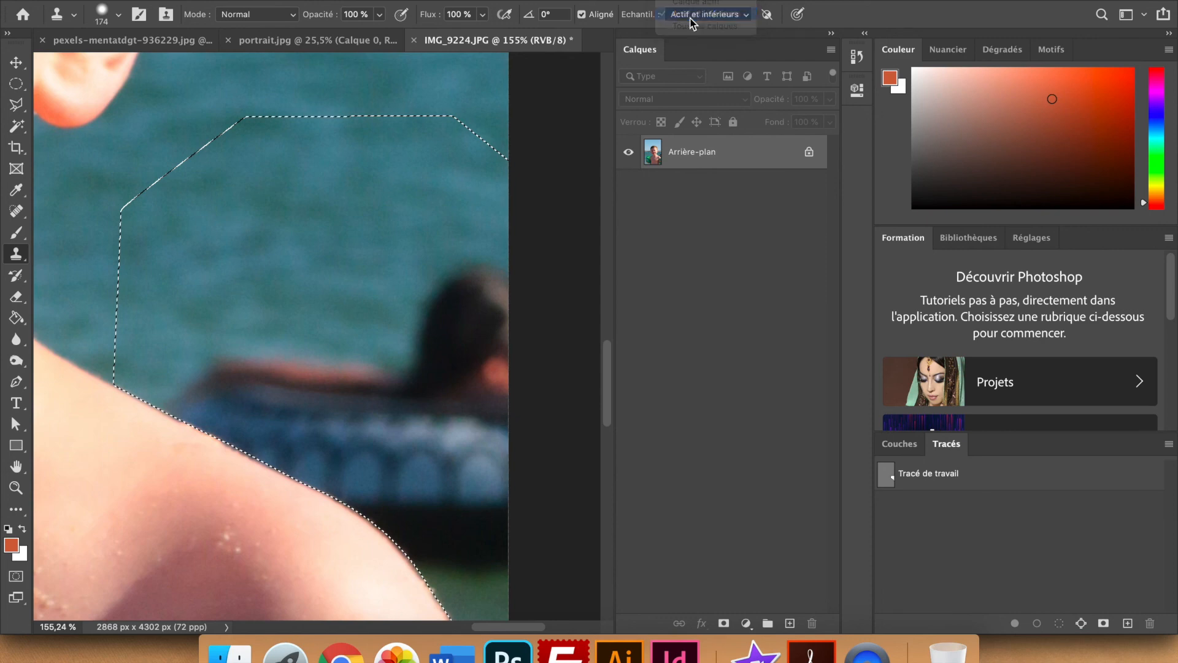
left_click(788, 623)
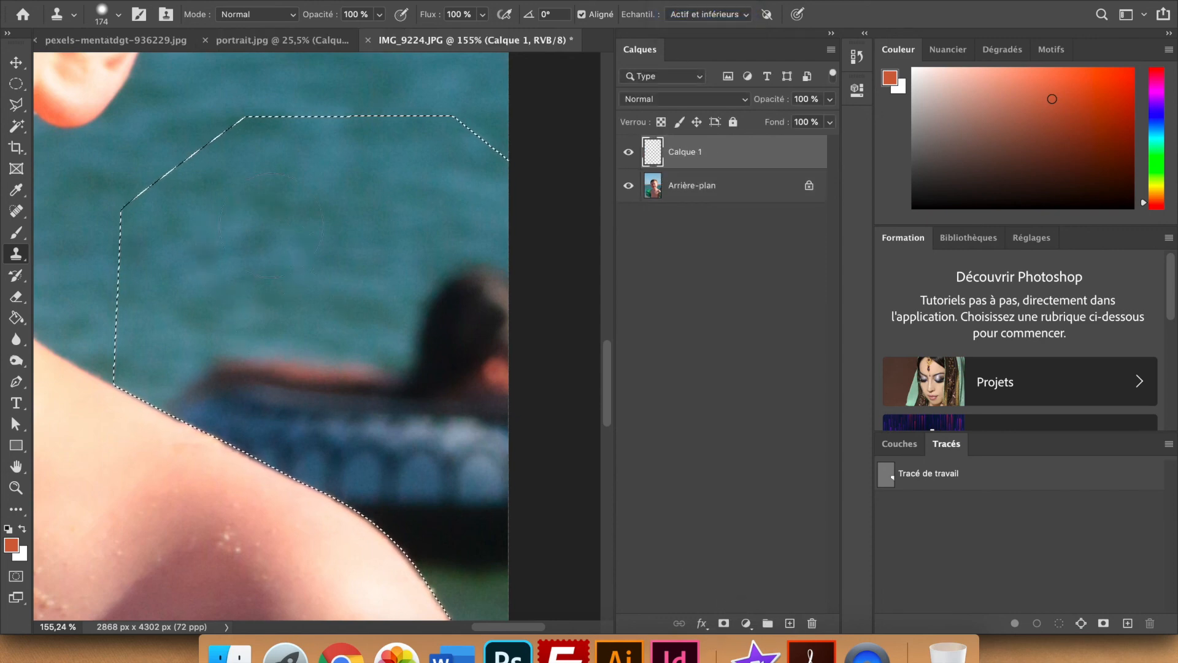
Set the clone brush to 158 px and clone water over the swimmer's head and arm inside the selection.
right_click(289, 187)
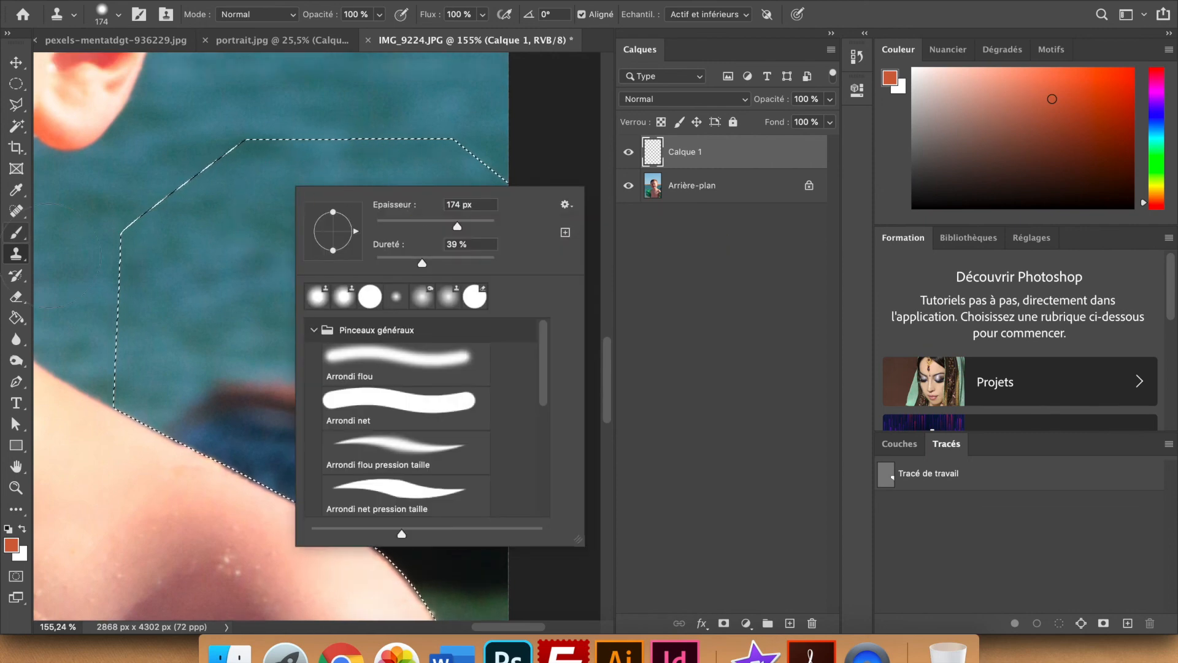
left_click_drag(456, 227, 454, 227)
left_click(244, 184, "alt")
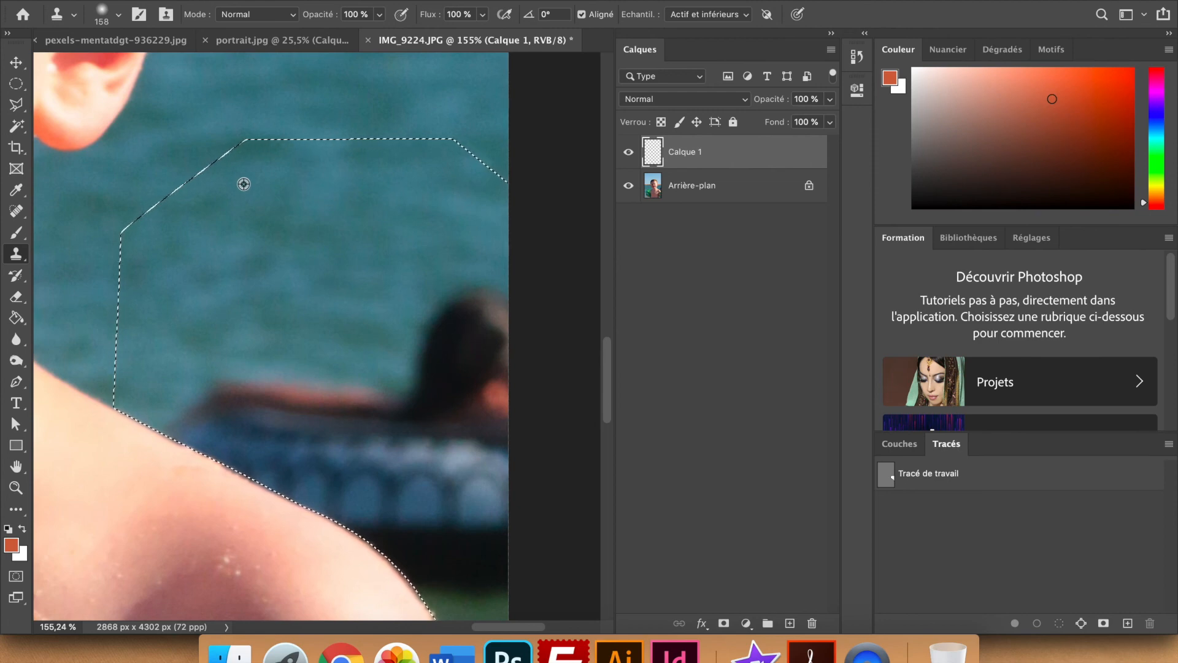
mouse_move(382, 301)
left_mouse_down()
mouse_move(412, 346)
mouse_move(464, 361)
mouse_move(450, 339)
mouse_move(391, 345)
left_mouse_up()
left_click(225, 260, "alt")
mouse_move(209, 371)
left_mouse_down()
mouse_move(368, 418)
mouse_move(320, 450)
mouse_move(239, 390)
mouse_move(189, 392)
left_mouse_up()
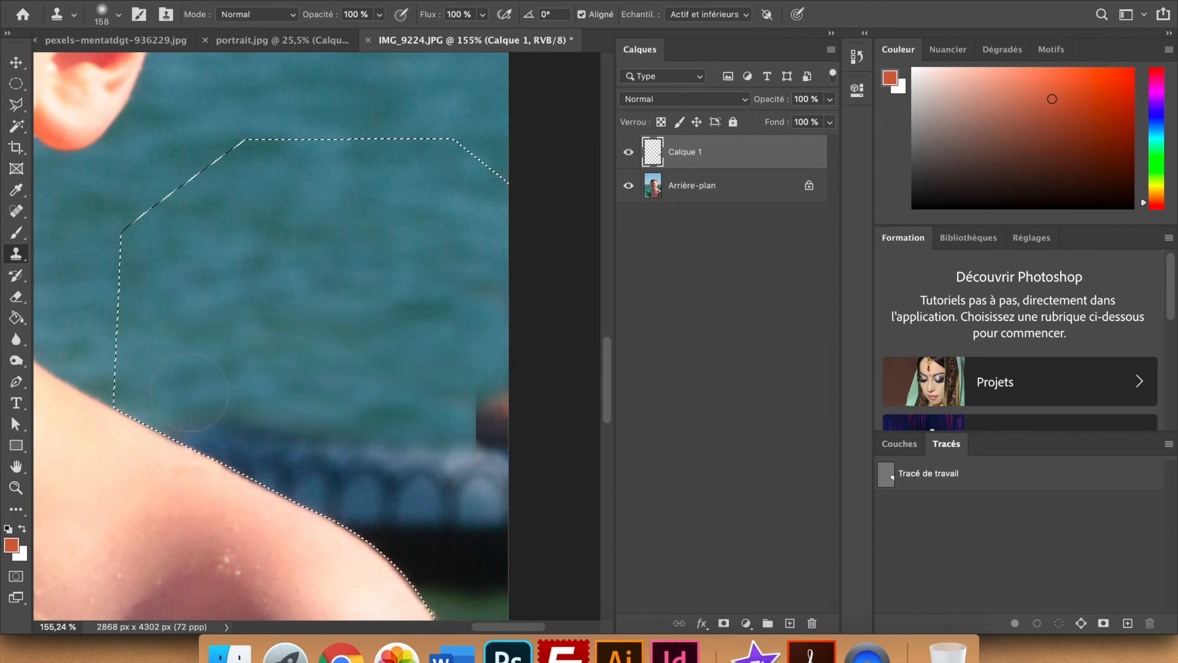
Clone water over the remaining part of the swimmer at the image edge and along the top of the tube.
left_click(314, 286, "alt")
mouse_move(453, 420)
left_mouse_down()
mouse_move(501, 435)
mouse_move(429, 392)
mouse_move(405, 356)
left_mouse_up()
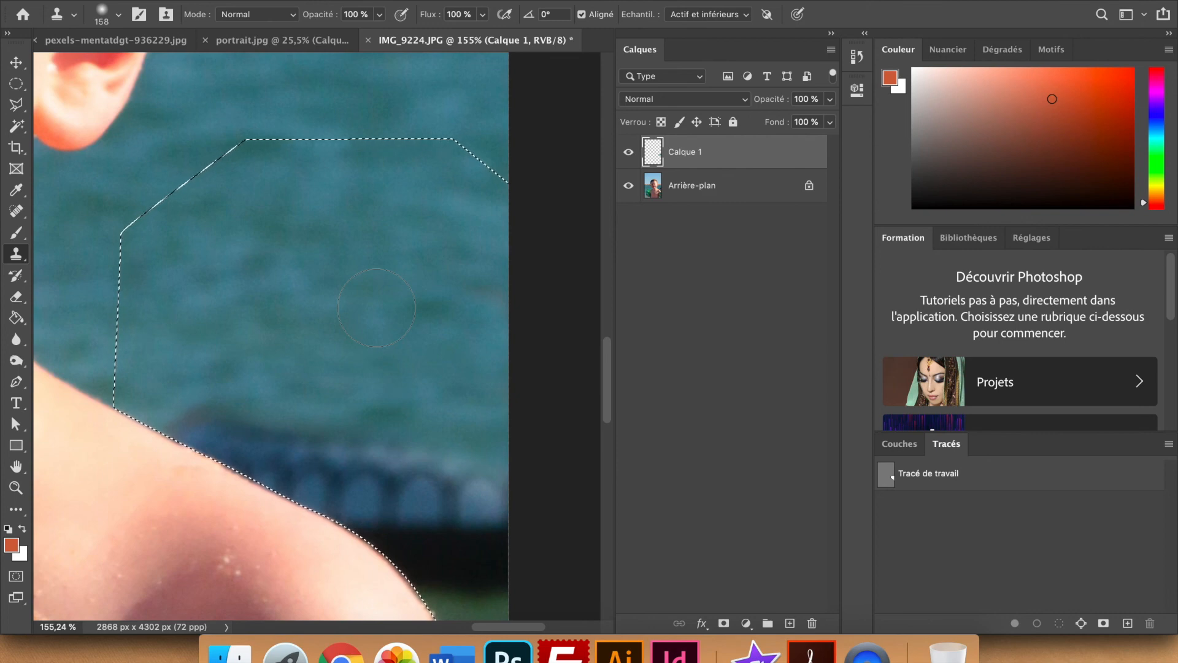
scroll(376, 308, "left", 4)
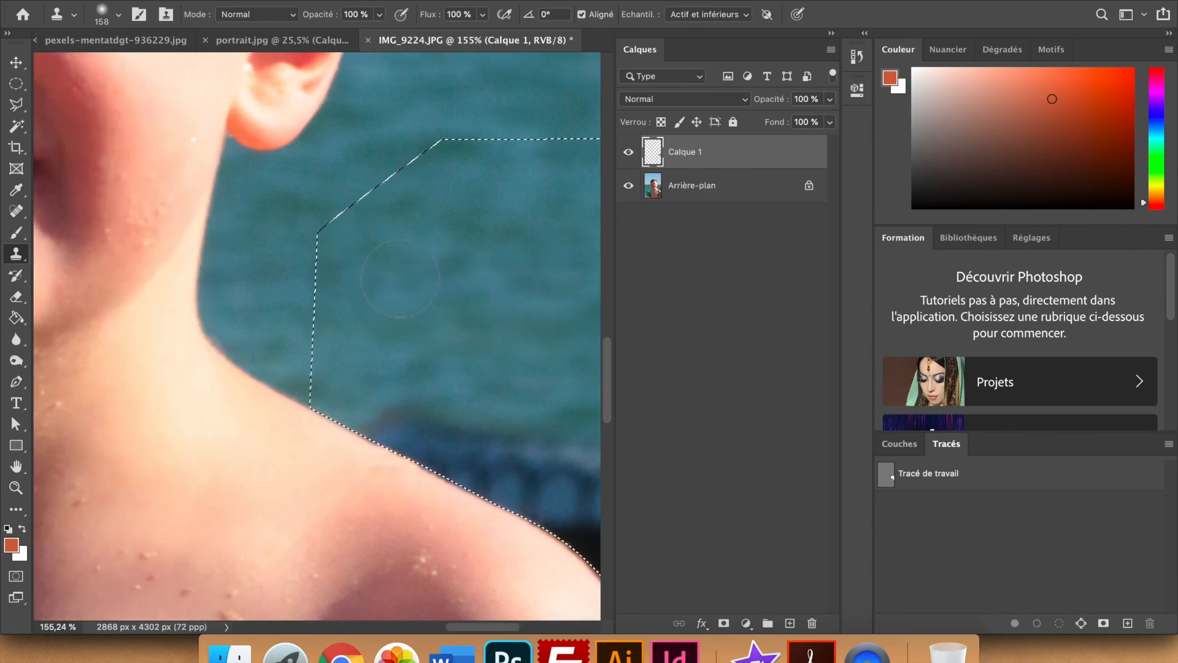
scroll(401, 281, "right", 4)
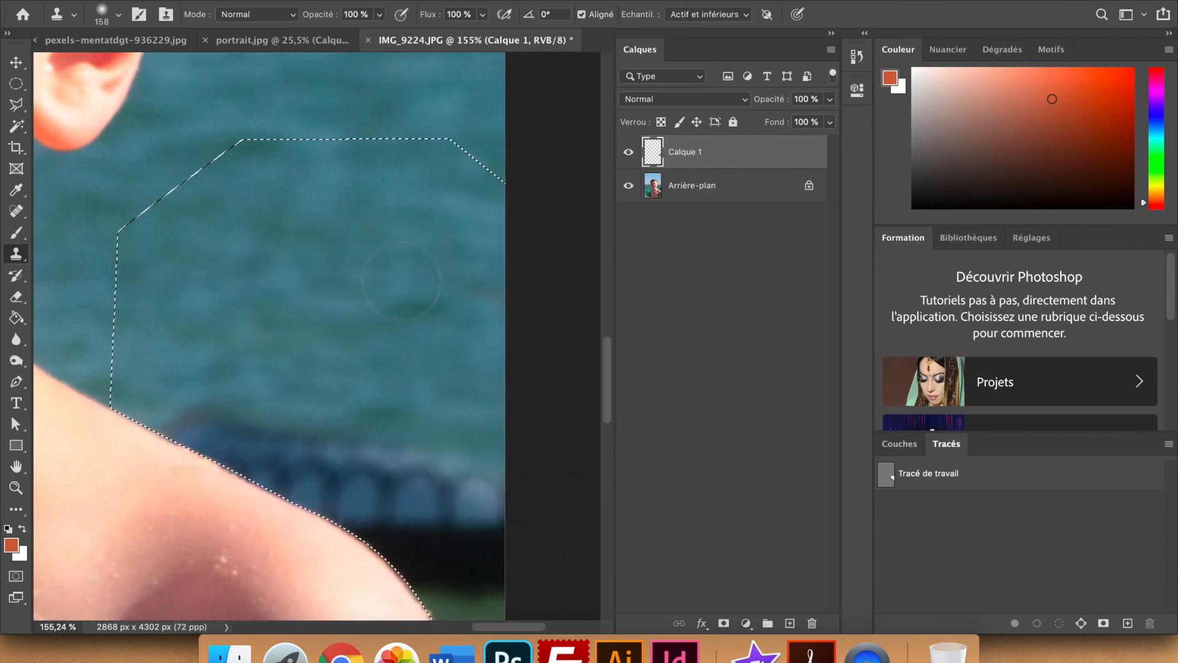
Try cloning from beside the shoulder into the water inside the selection, and undo the strokes.
left_click(275, 369, "alt")
mouse_move(381, 256)
left_mouse_down()
mouse_move(361, 293)
mouse_move(394, 293)
mouse_move(356, 323)
mouse_move(359, 335)
mouse_move(397, 332)
mouse_move(322, 353)
mouse_move(376, 375)
mouse_move(290, 362)
mouse_move(341, 393)
left_mouse_up()
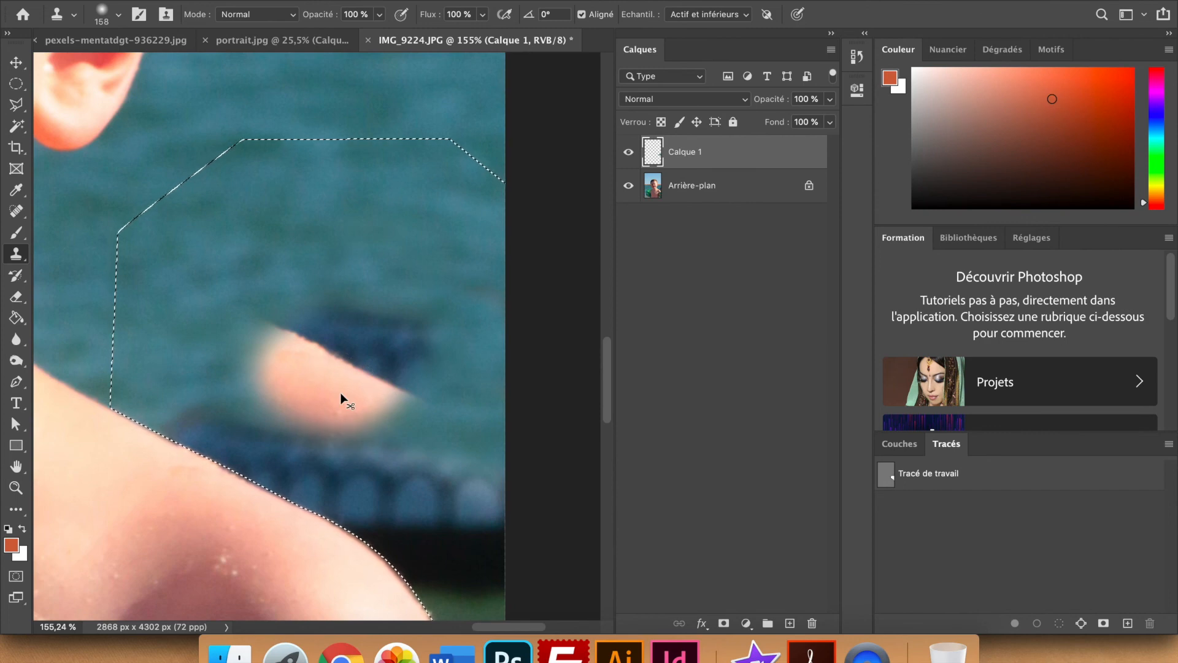
key("super+z")
key("super+z")
Resample clean water and clone it over the rest of the tube along the shoulder edge inside the selection.
right_click(333, 298)
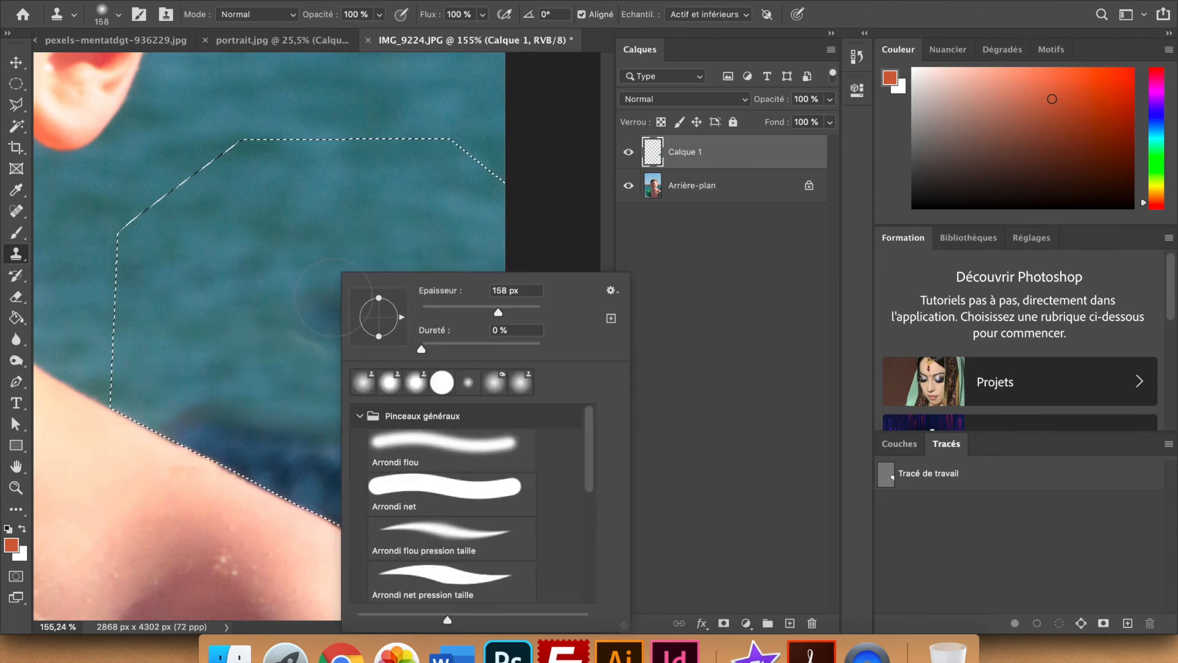
left_click(230, 342, "alt")
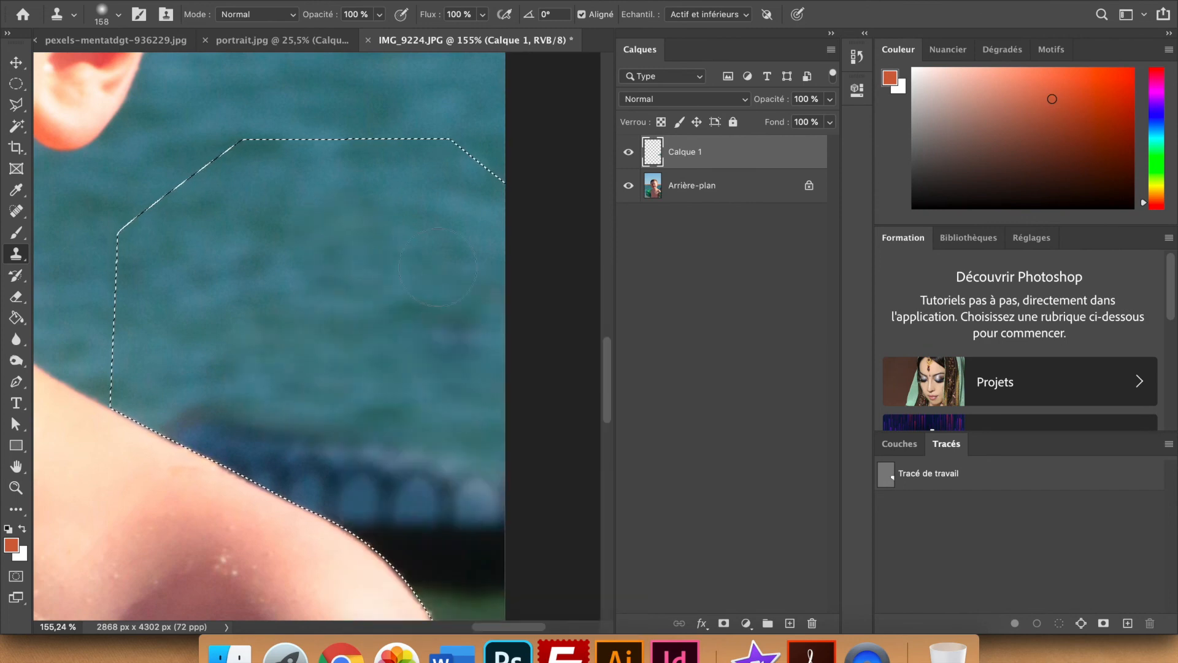
left_click(322, 242, "alt")
left_click(190, 412)
mouse_move(191, 412)
left_mouse_down()
mouse_move(265, 456)
mouse_move(237, 455)
mouse_move(212, 427)
mouse_move(142, 402)
left_mouse_up()
left_click(289, 279, "alt")
mouse_move(227, 427)
left_mouse_down()
mouse_move(240, 455)
mouse_move(298, 457)
mouse_move(338, 483)
mouse_move(261, 465)
mouse_move(246, 448)
left_mouse_up()
mouse_move(323, 477)
left_mouse_down()
mouse_move(402, 469)
mouse_move(456, 484)
mouse_move(362, 496)
mouse_move(487, 518)
left_mouse_up()
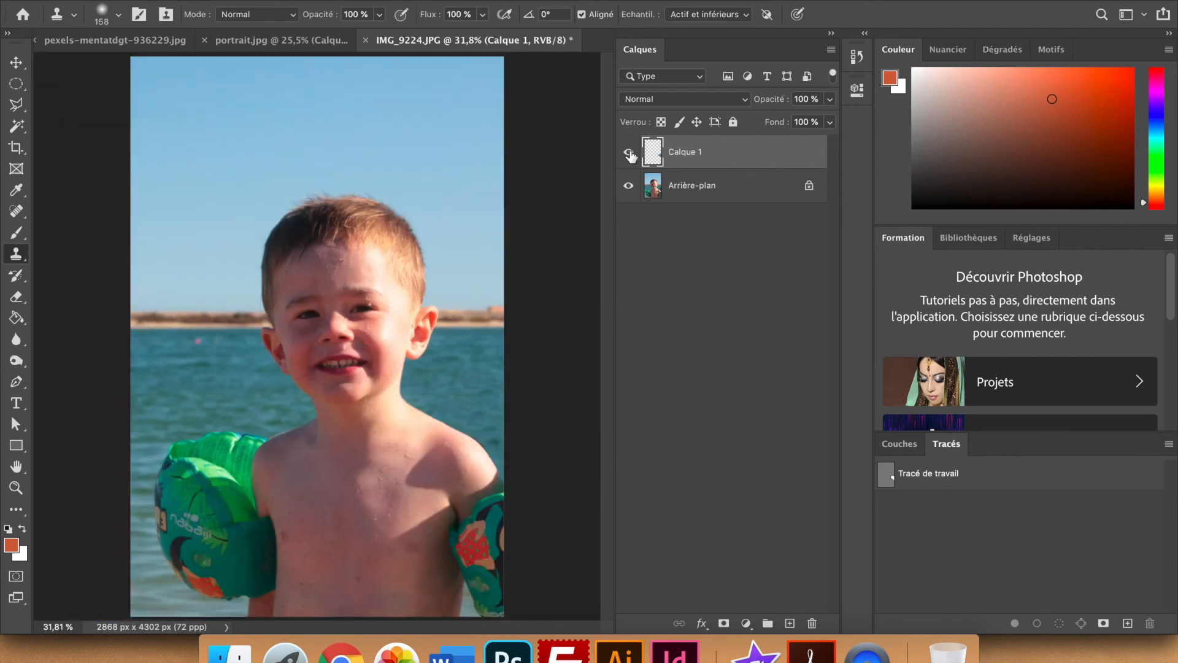
Toggle the visibility of Calque 1 to compare the portrait before and after the cloning.
left_click(629, 154)
left_click(629, 154)
left_click(629, 153)
left_click(628, 154)
left_click(629, 153)
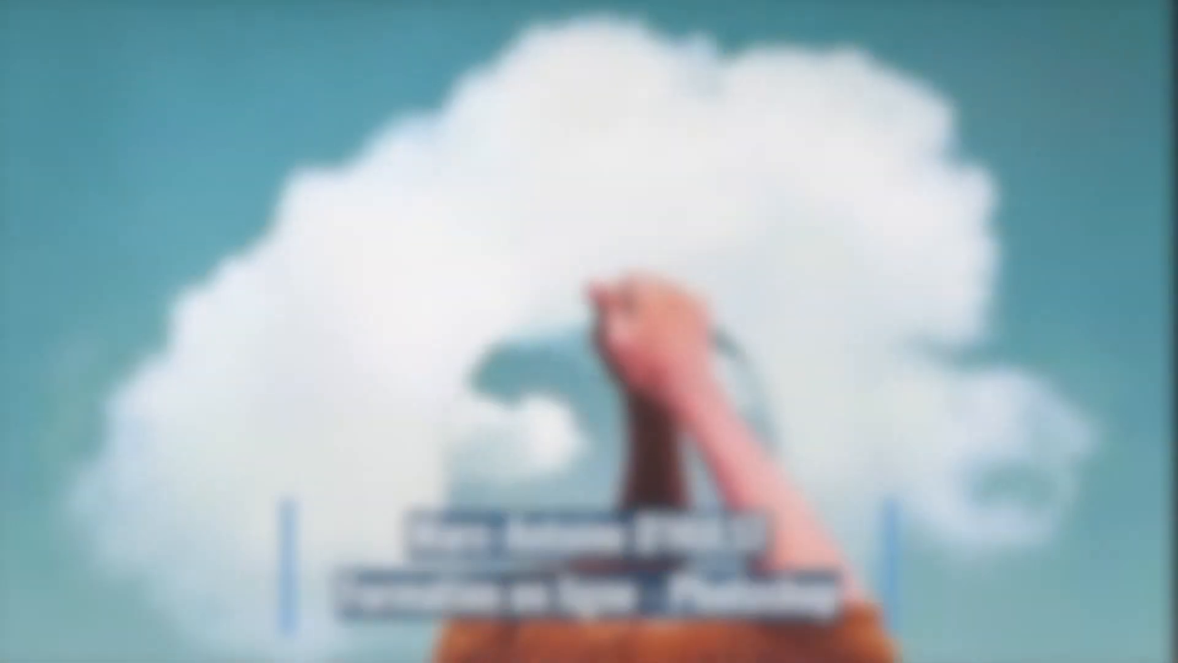